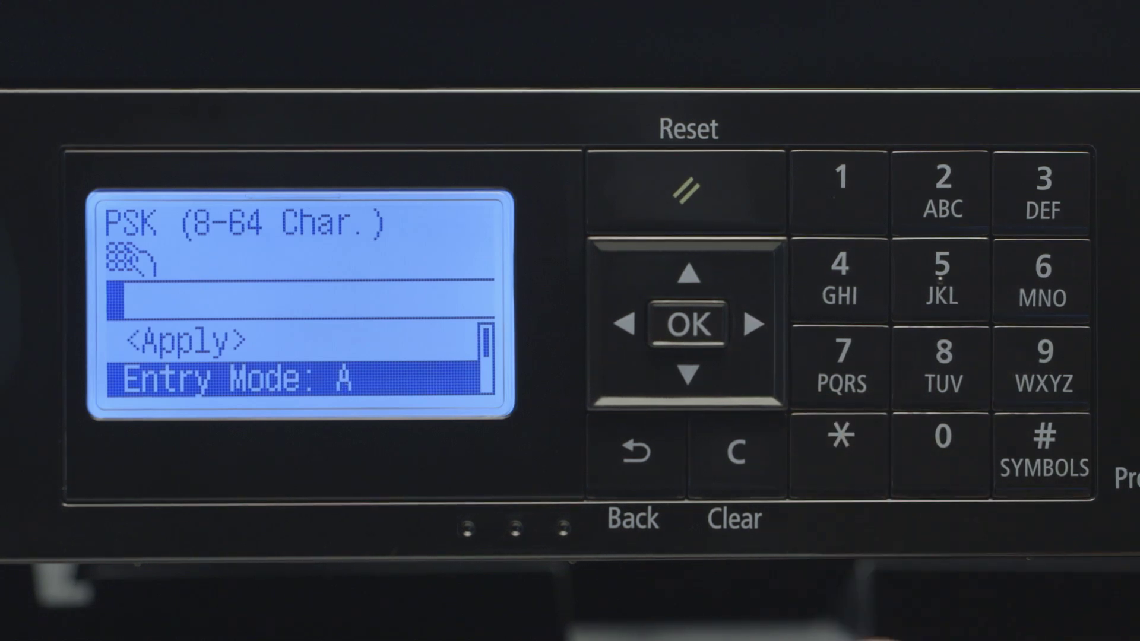
pyautogui.click(841, 442)
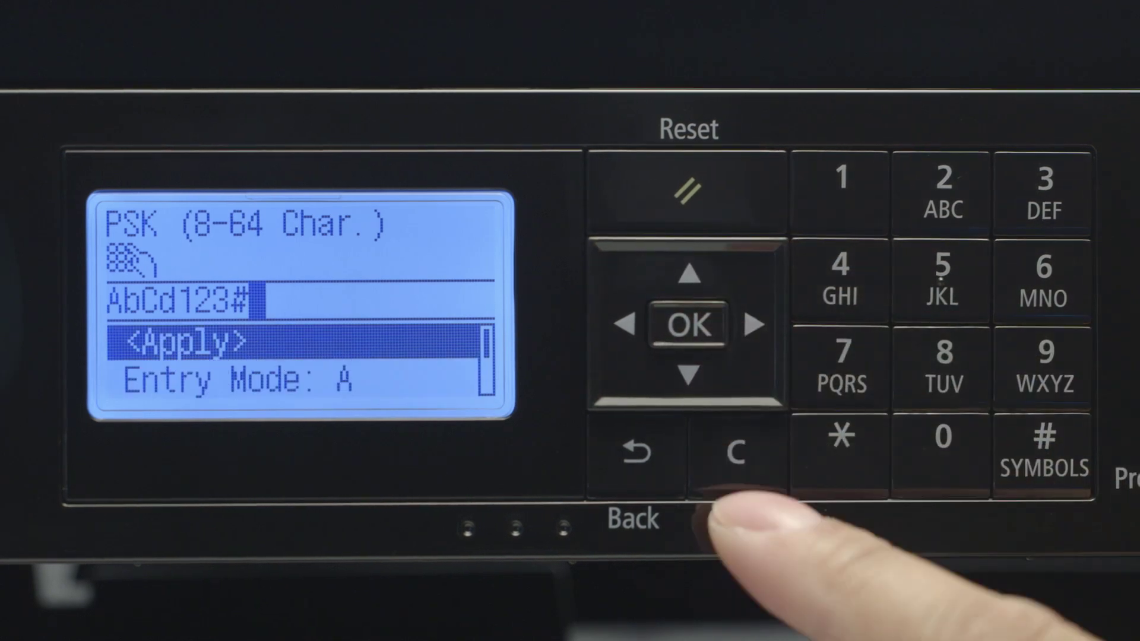
# Step: Apply the entered network key and confirm Yes to connect with the new settings
pyautogui.click(689, 324)
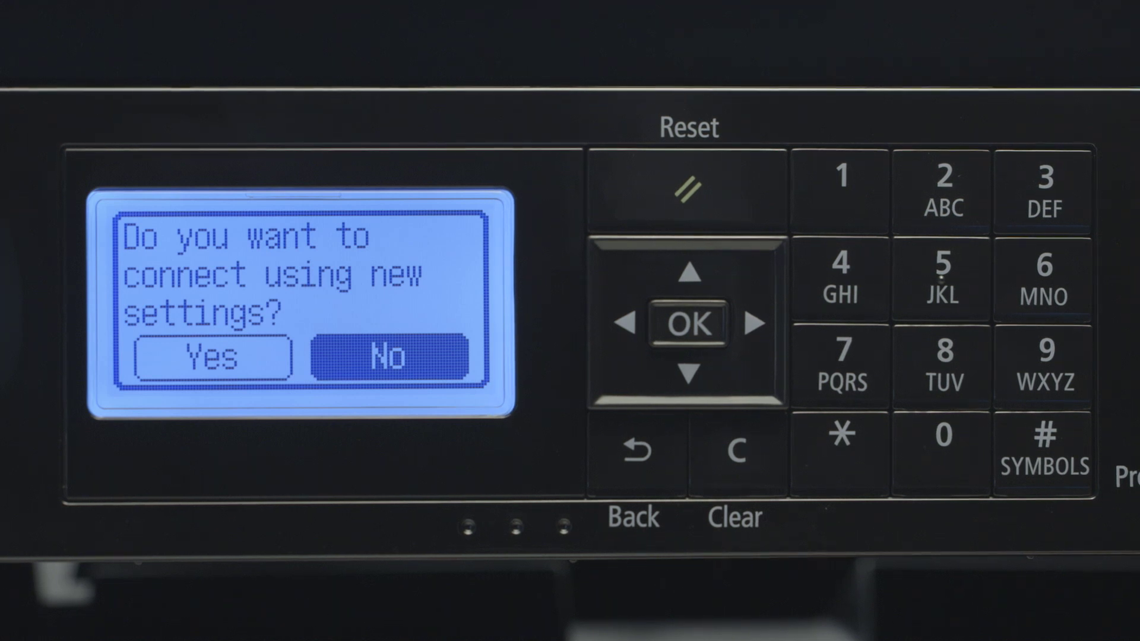
pyautogui.click(624, 324)
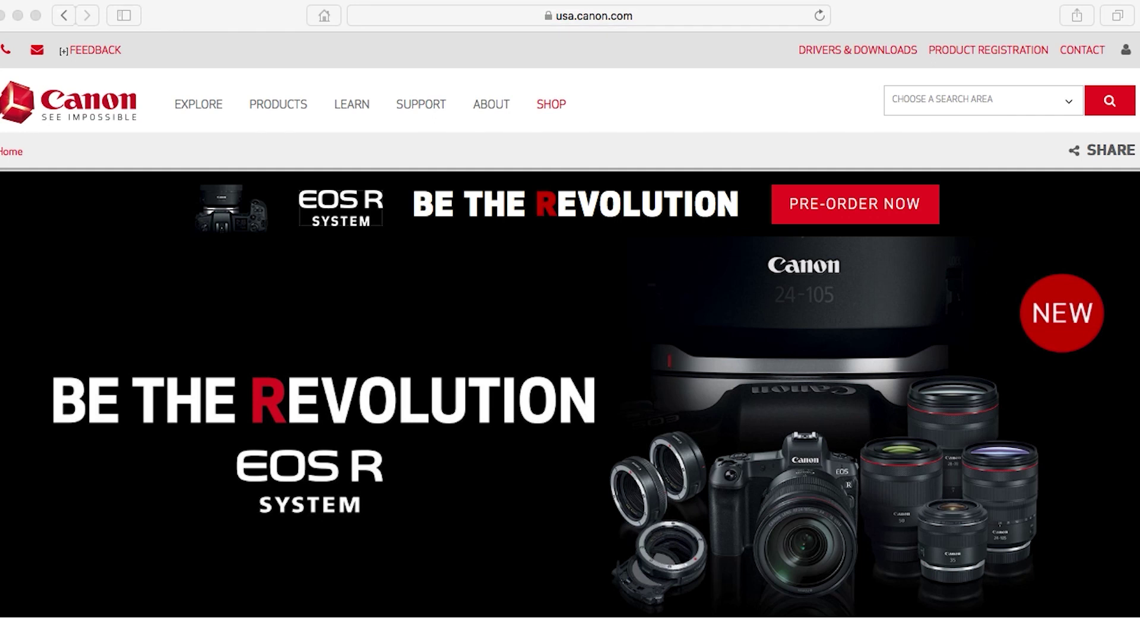
# Step: Load usa.canon.com/support in Safari's address bar
pyautogui.click(745, 18)
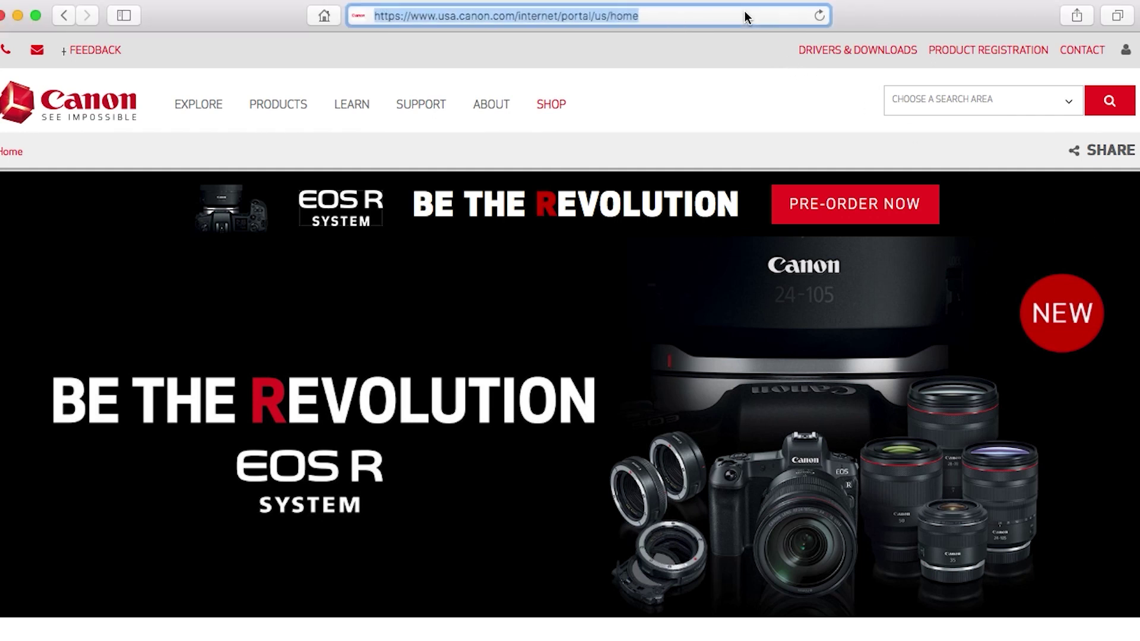
pyautogui.write('usa.canon.com/suppor')
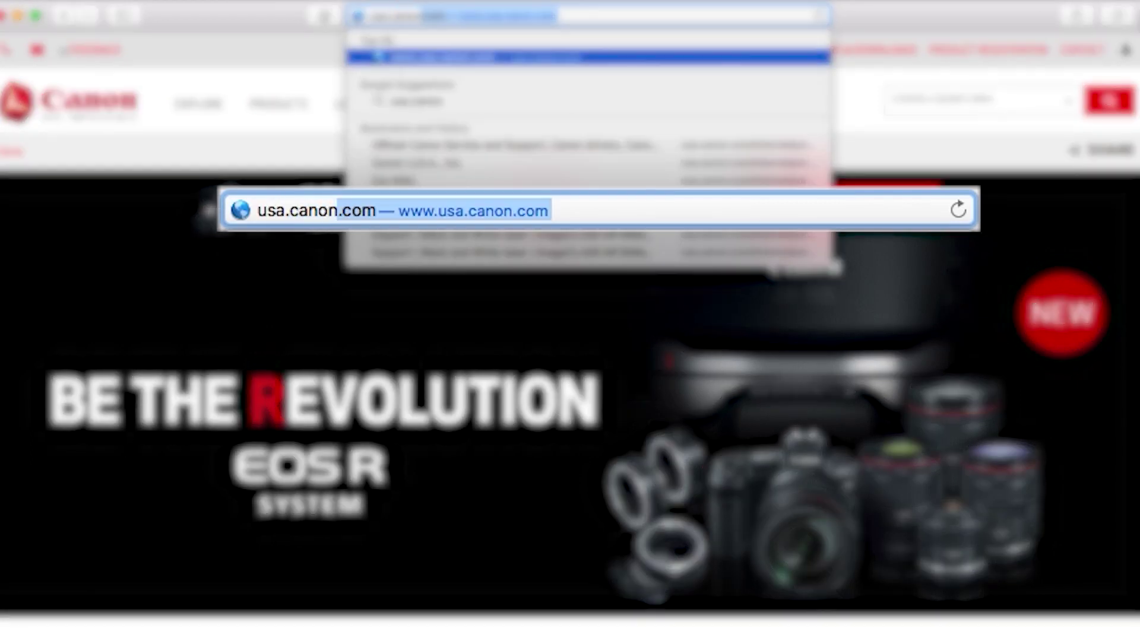
pyautogui.write('t')
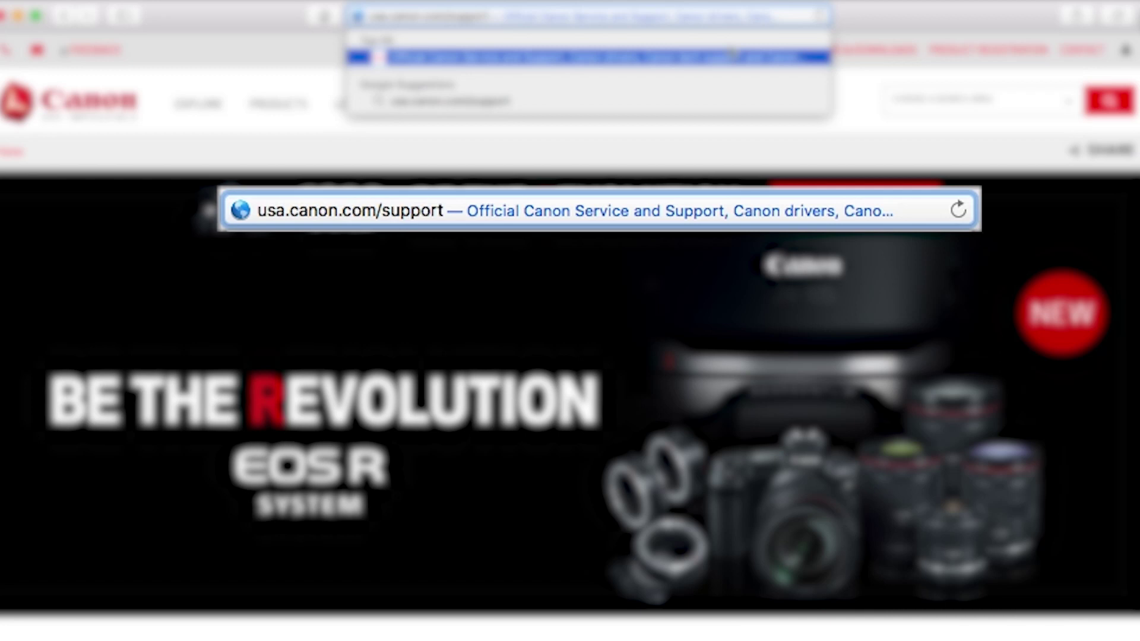
pyautogui.press('Return')
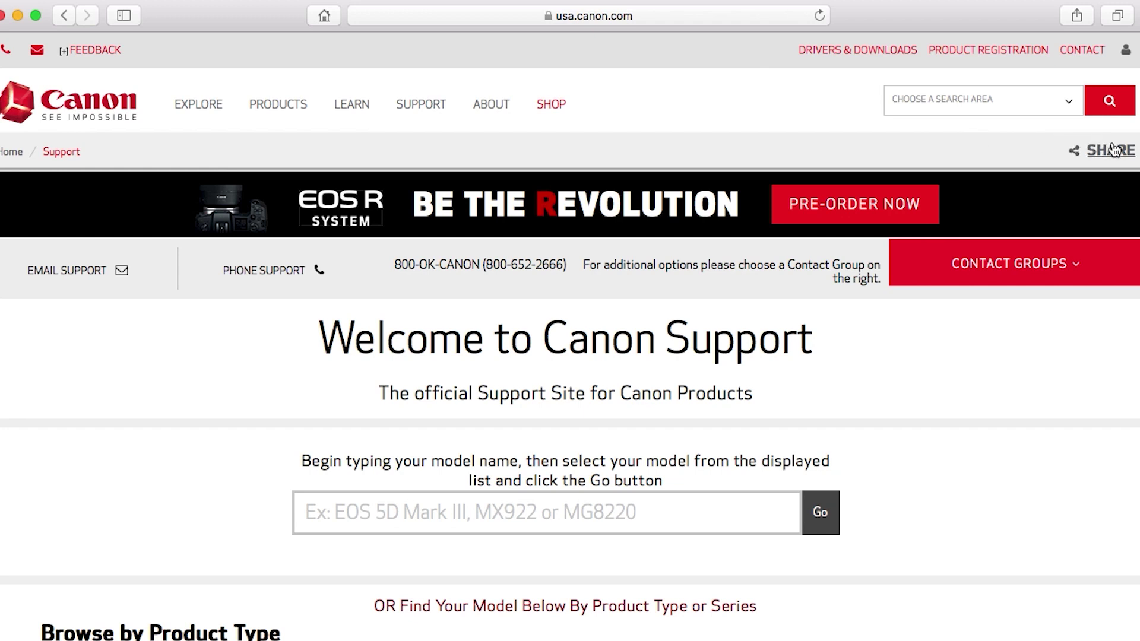
pyautogui.scroll(-4, 570, 345)
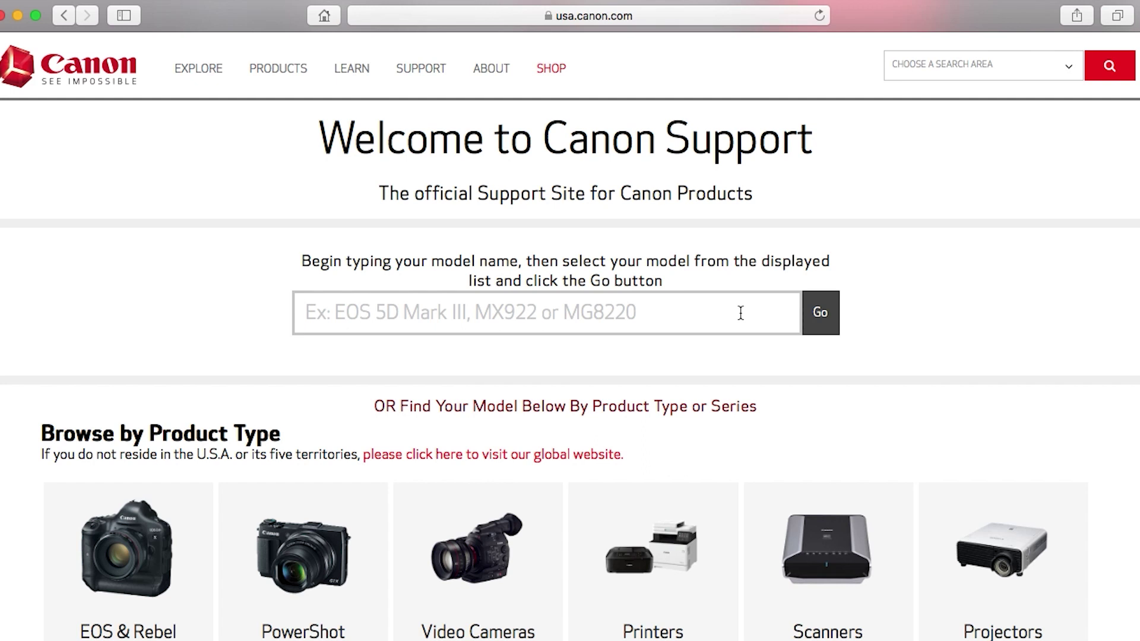
# Step: Search 'ima', choose imageCLASS MF264dw, and show its Drivers & Downloads list
pyautogui.write('imageCLASS MF264dw')
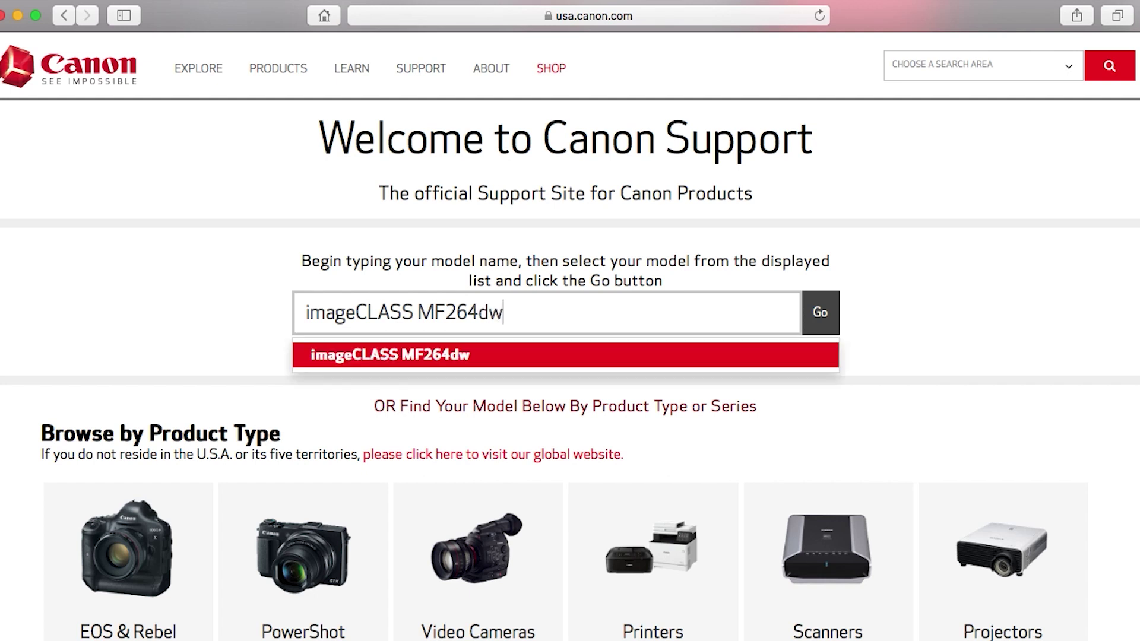
pyautogui.click(726, 359)
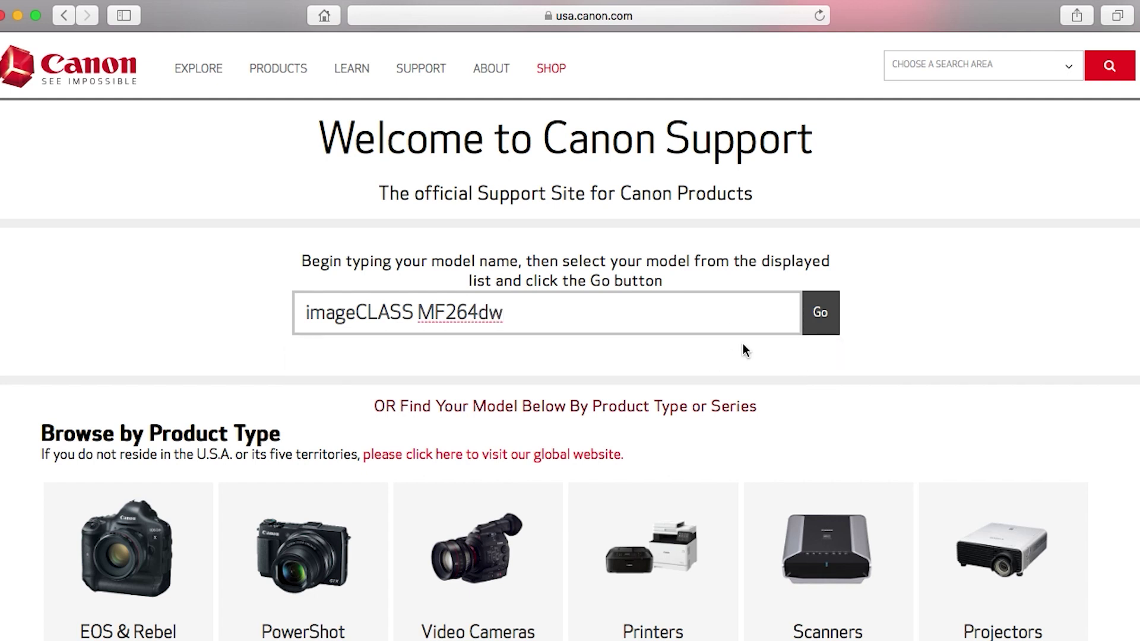
pyautogui.click(821, 320)
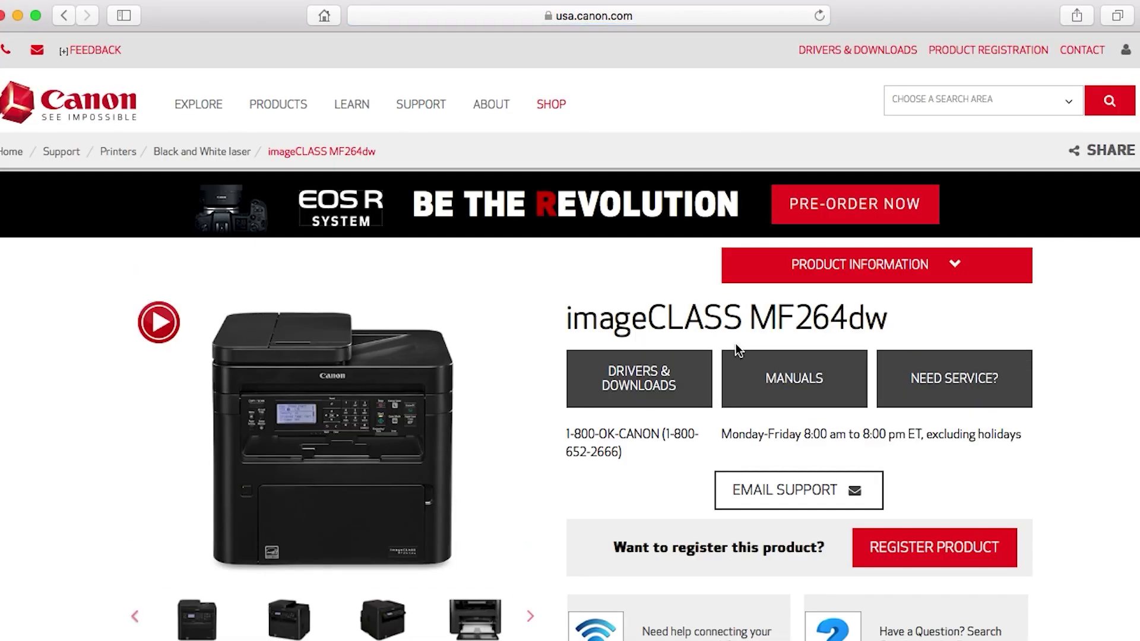
pyautogui.click(638, 380)
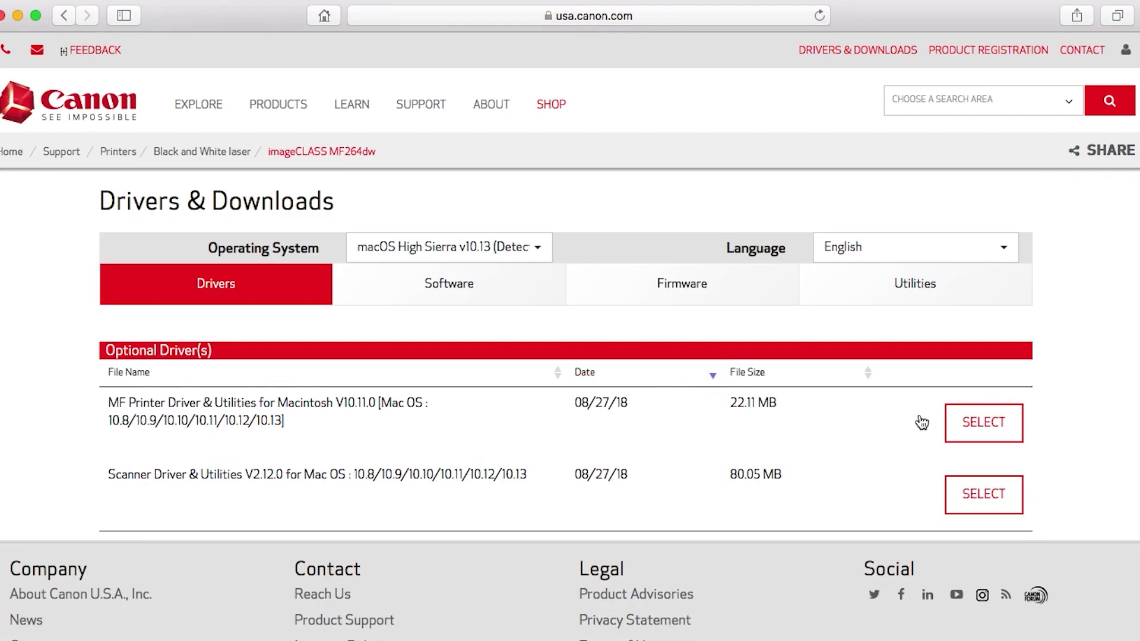
# Step: Download the MF Printer Driver and the Scanner Driver packages, dismissing each instructions popup
pyautogui.click(981, 431)
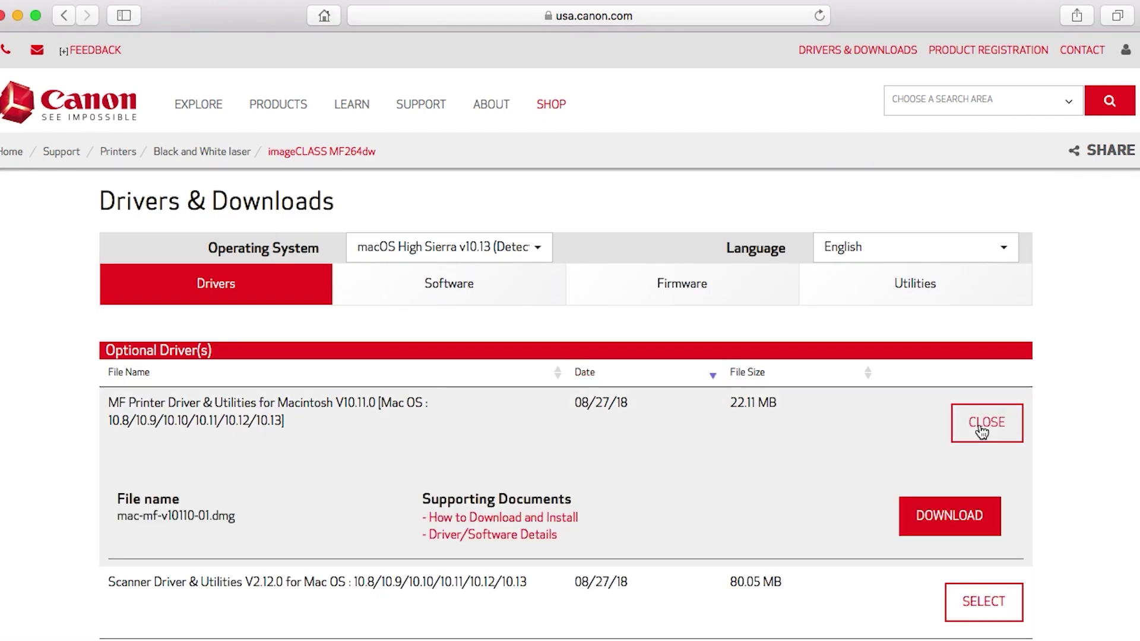
pyautogui.click(965, 516)
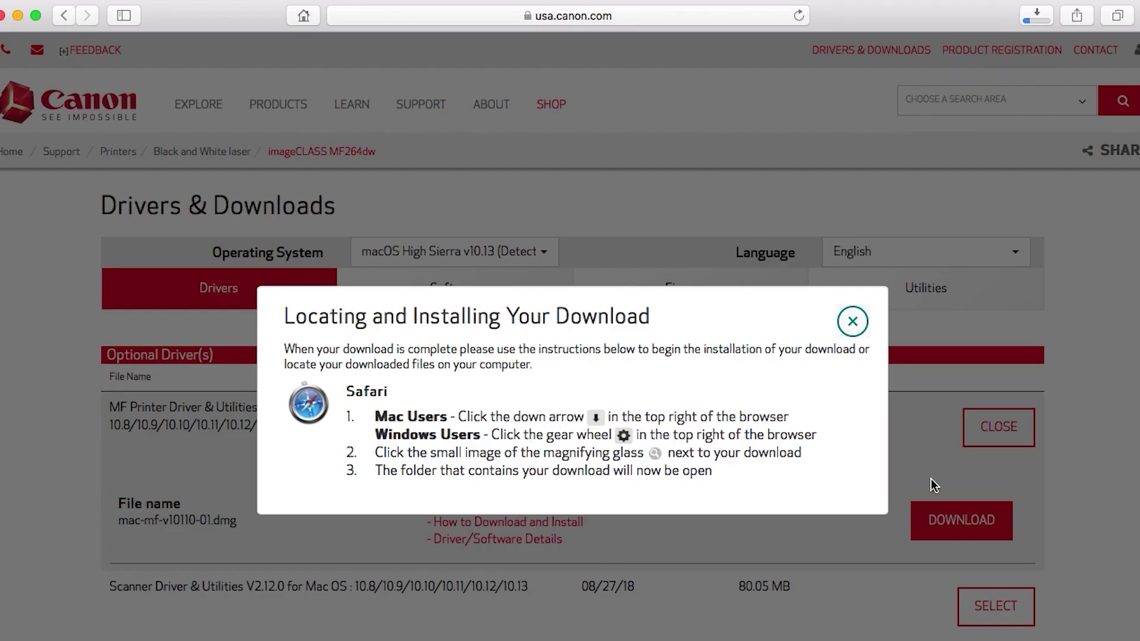
pyautogui.click(852, 324)
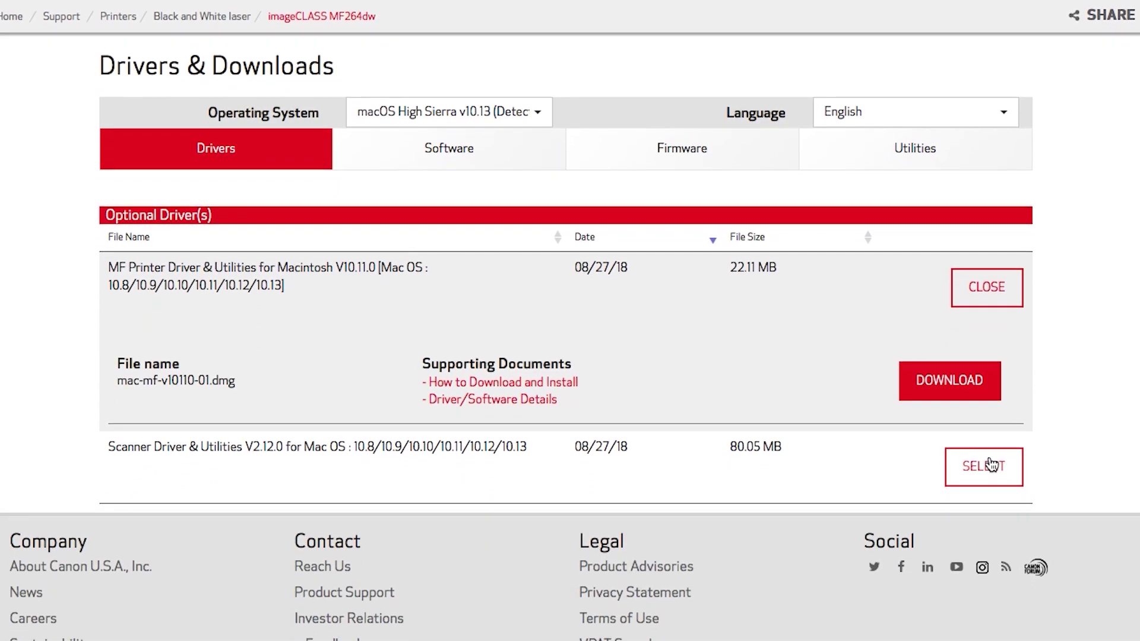
pyautogui.click(990, 465)
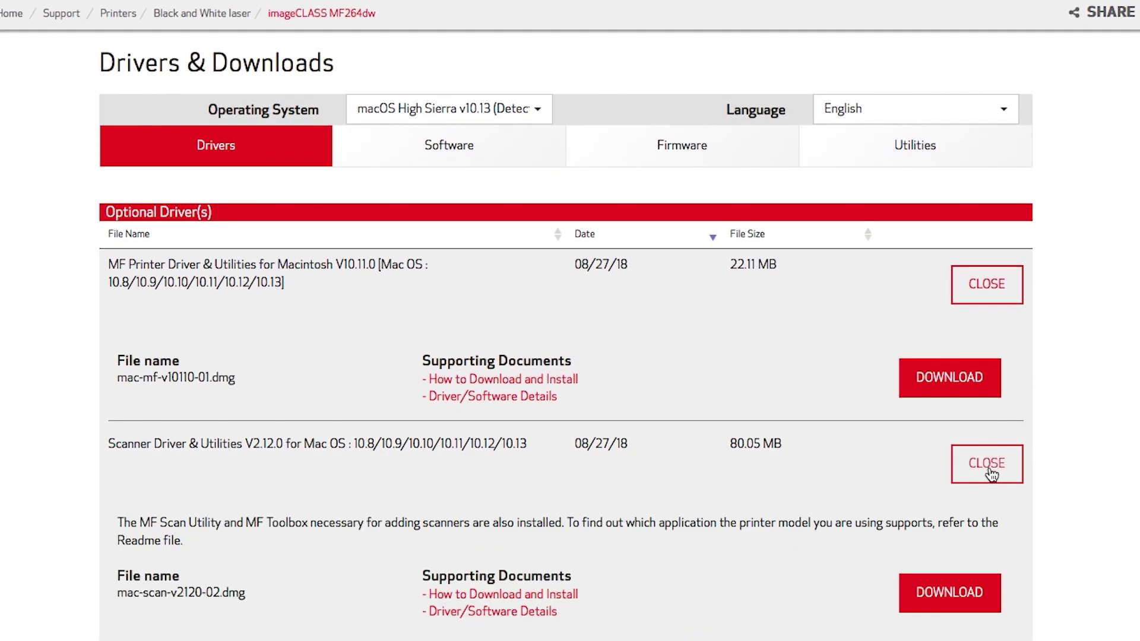
pyautogui.click(954, 593)
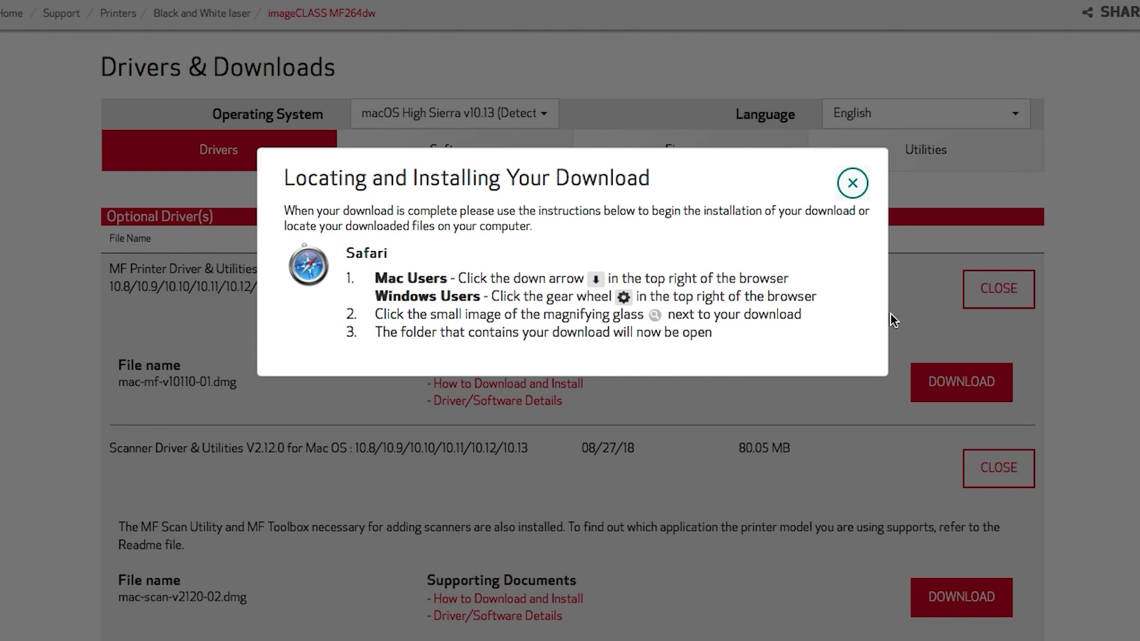
pyautogui.click(860, 187)
# Step: Open mac-mf-v10110-01.dmg from Safari's Downloads list
pyautogui.scroll(3, 860, 216)
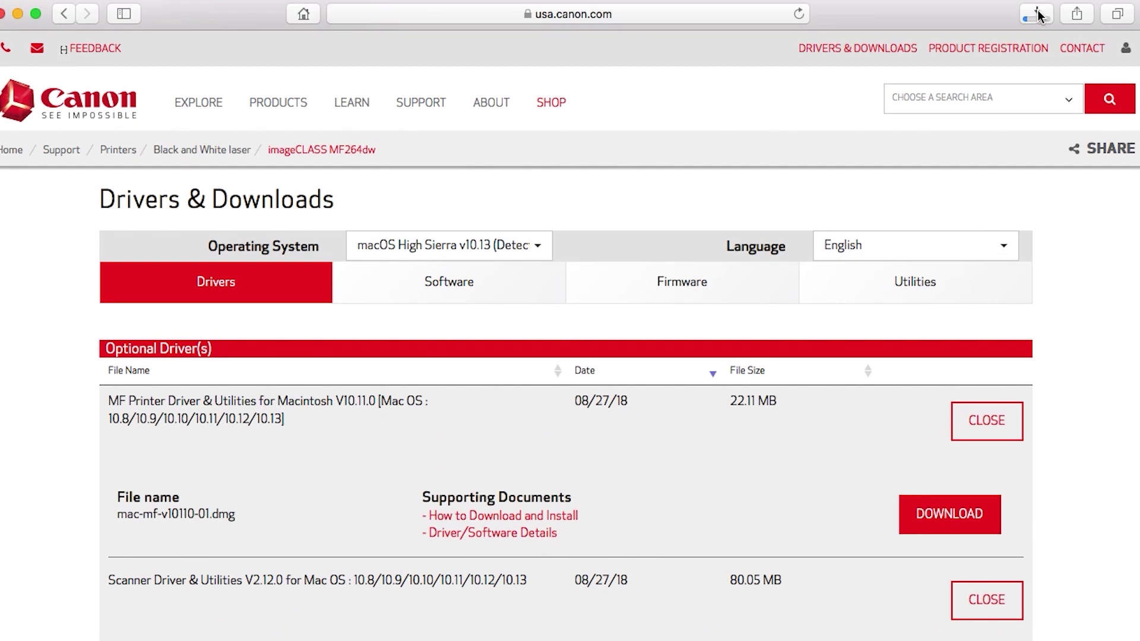
pyautogui.click(1037, 13)
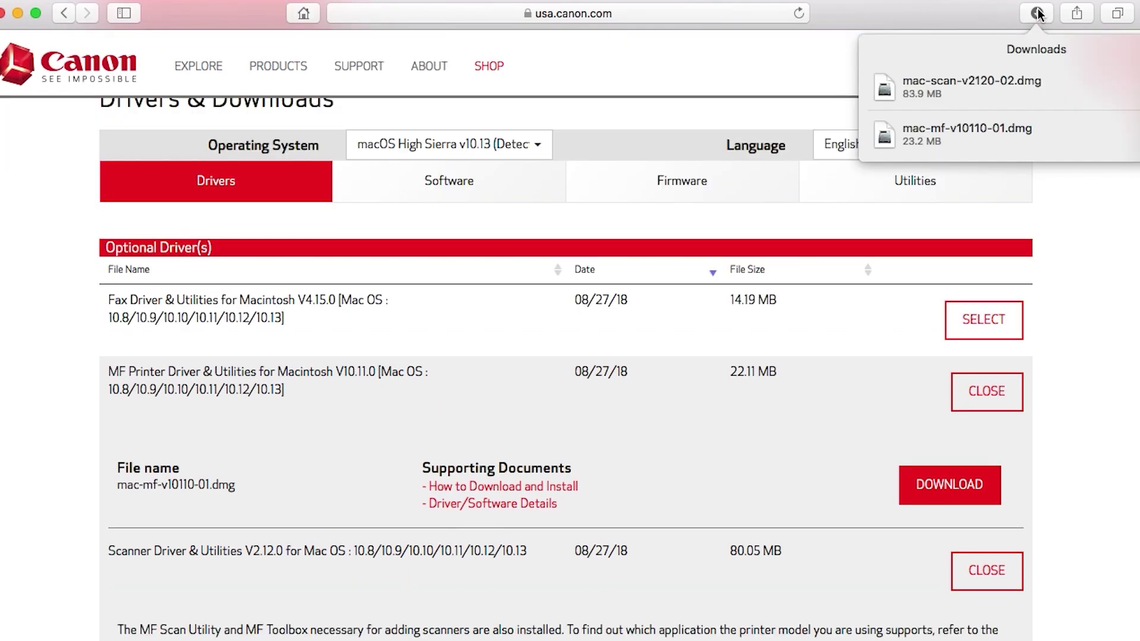
pyautogui.click(1030, 134)
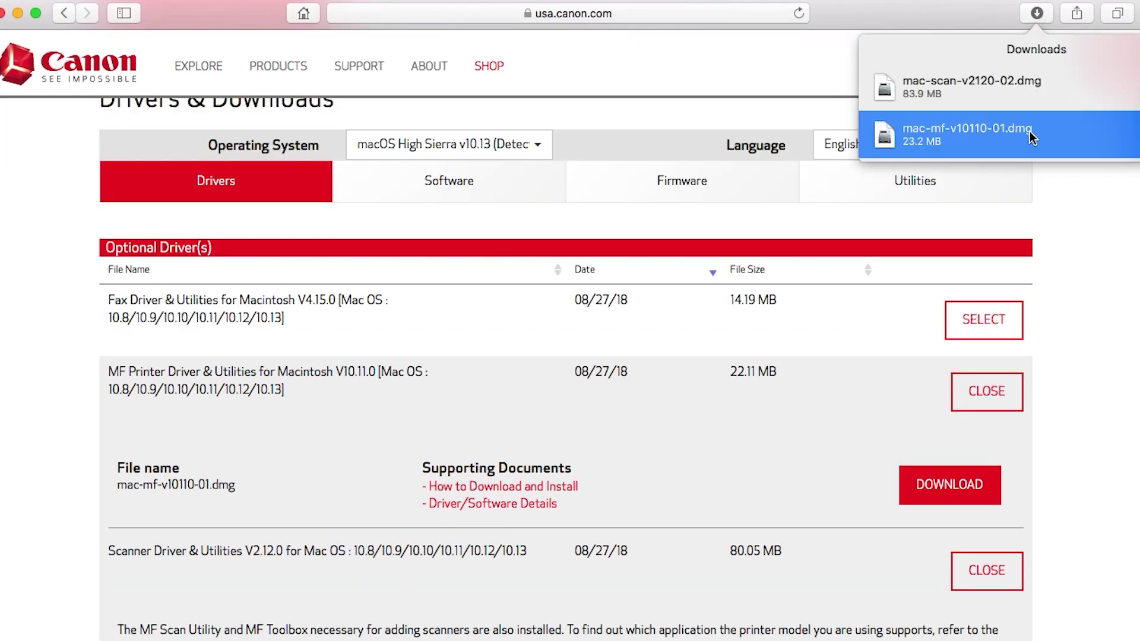
# Step: Mount mac-mf-v10110-01.dmg and run MF_Printer_Installer.pkg through to the license agreement
pyautogui.doubleClick(1030, 130)
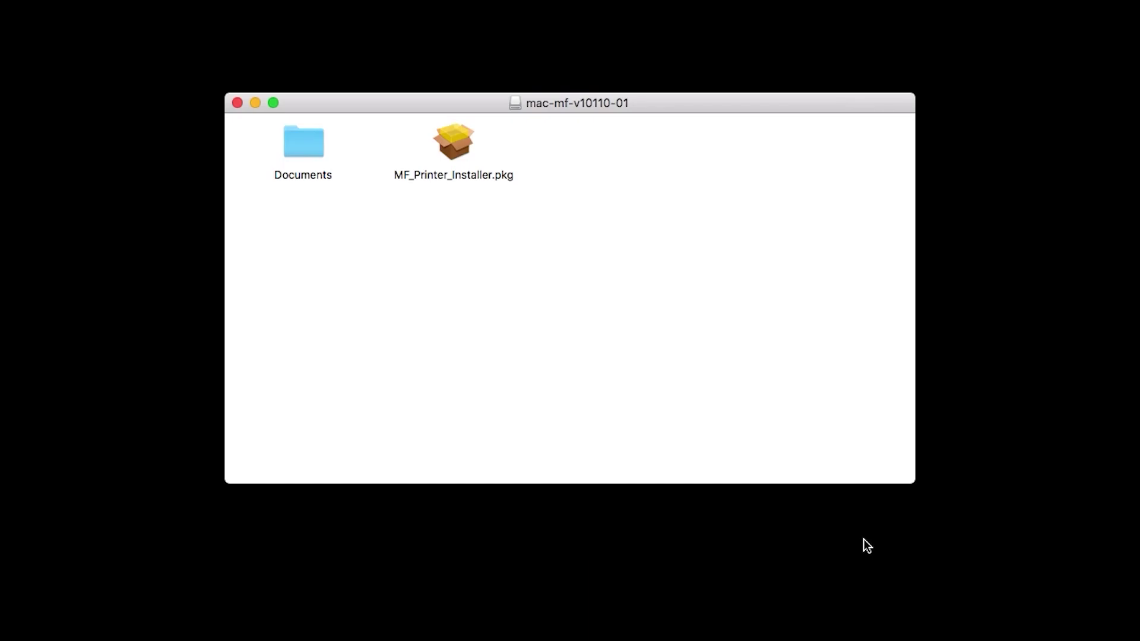
pyautogui.doubleClick(457, 145)
pyautogui.click(255, 102)
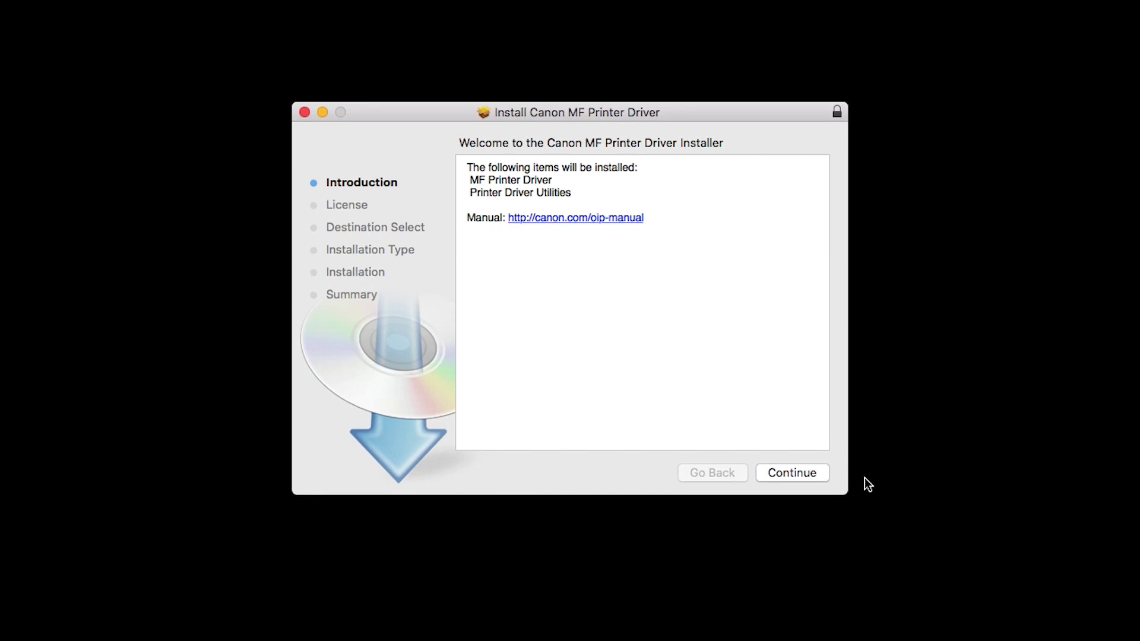
pyautogui.click(822, 475)
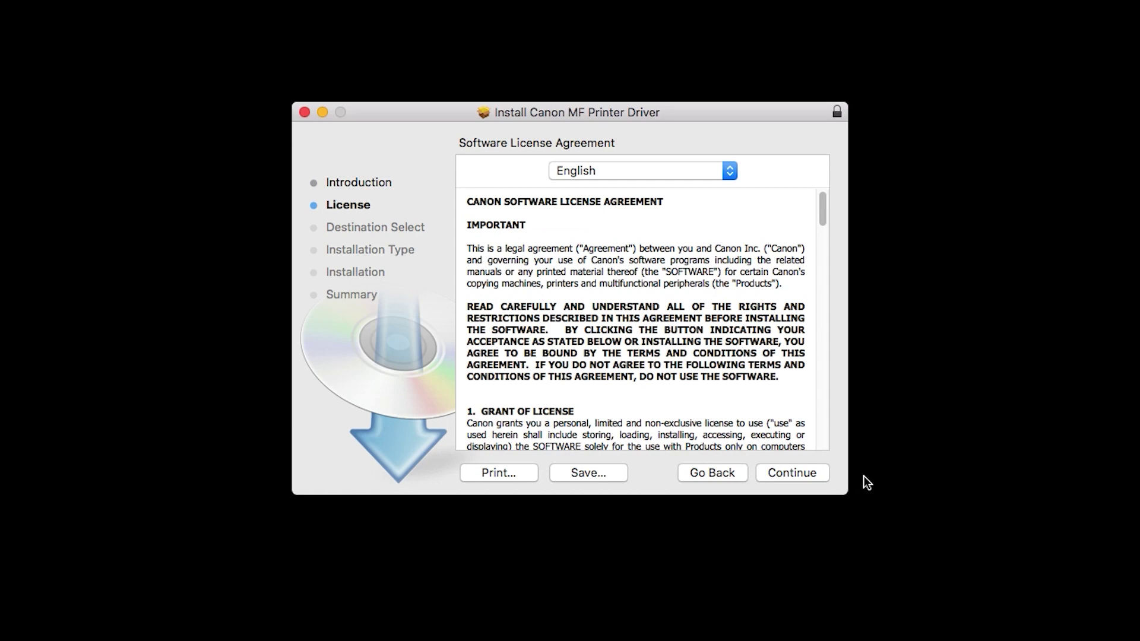
# Step: Agree to the software license and begin the Standard Install on OSX9
pyautogui.click(817, 472)
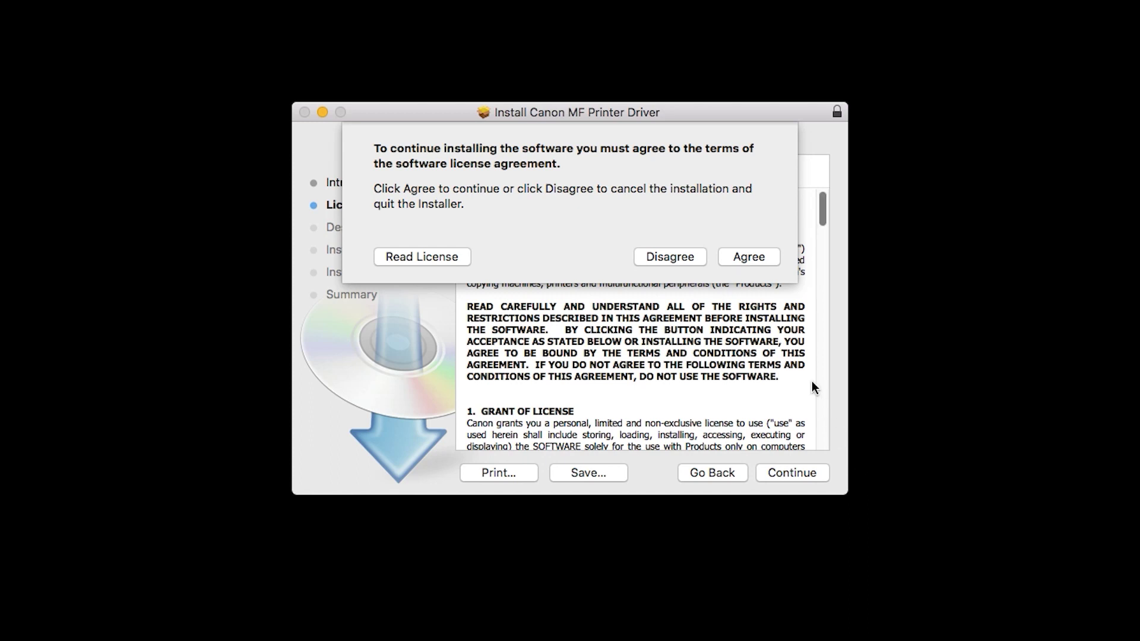
pyautogui.click(747, 257)
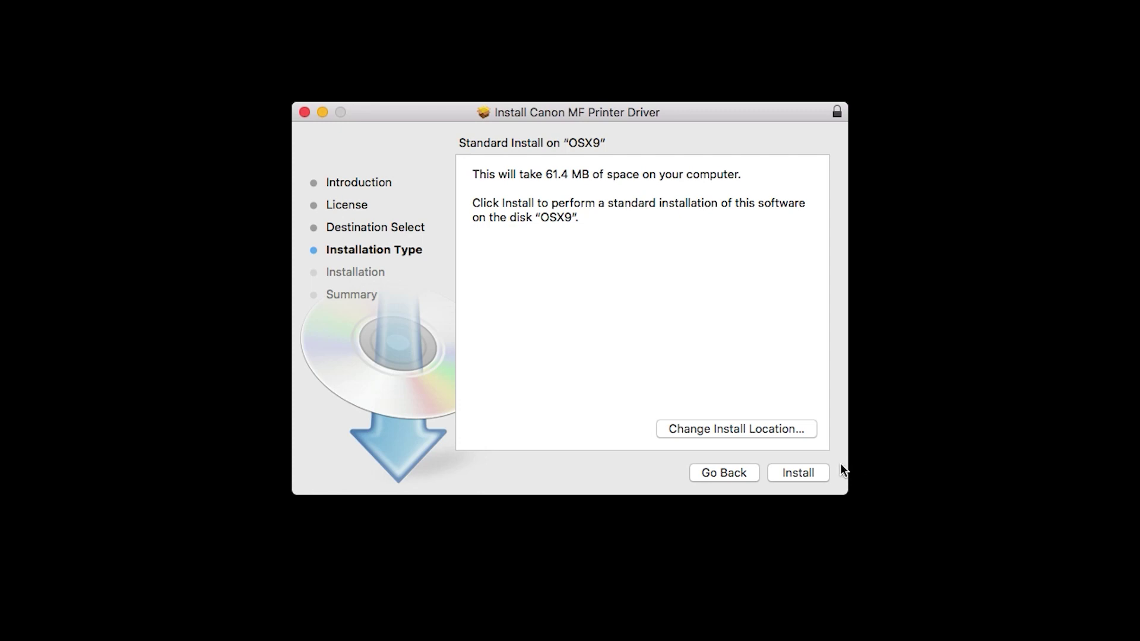
pyautogui.click(799, 472)
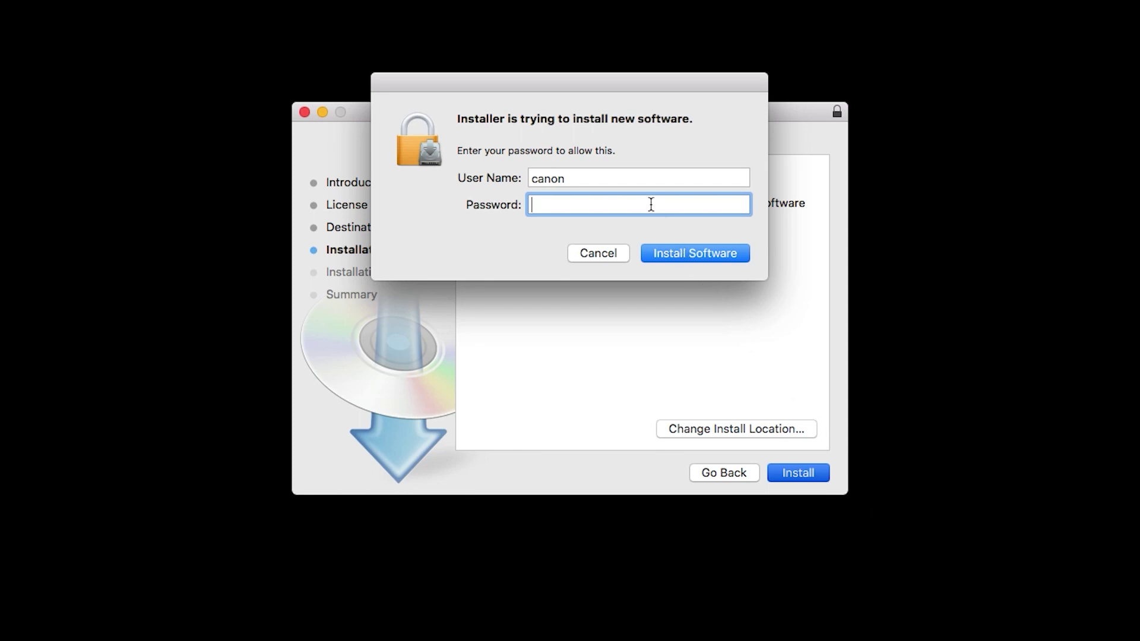
# Step: Authorise with the administrator password, install the Canon MF Printer Driver, and close the installer
pyautogui.write('12345678901')
pyautogui.click(689, 252)
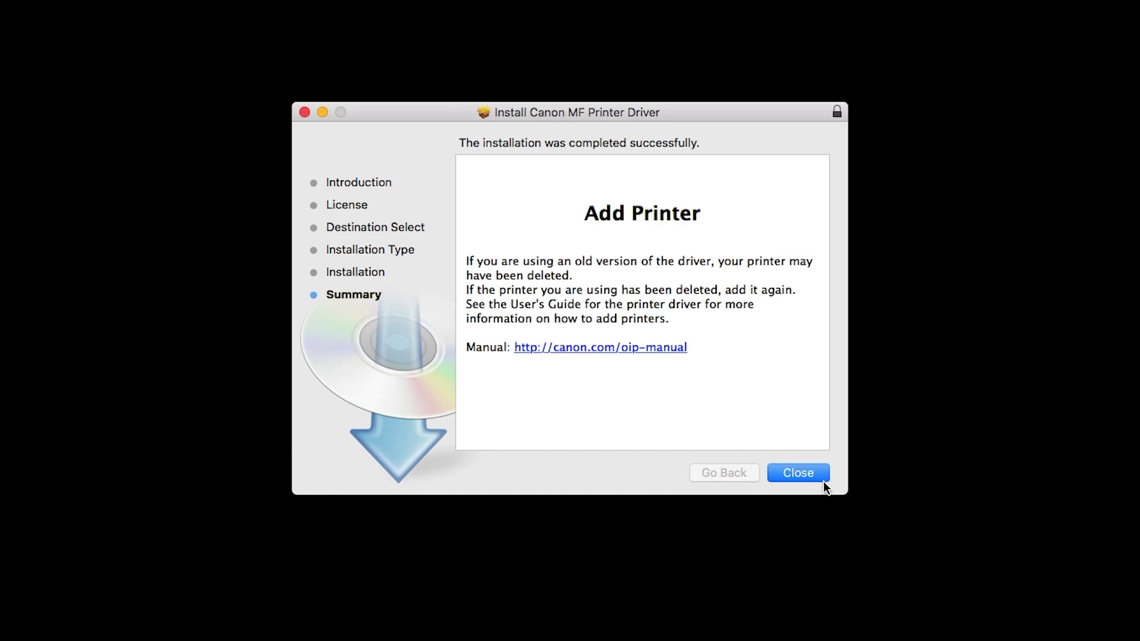
pyautogui.click(800, 475)
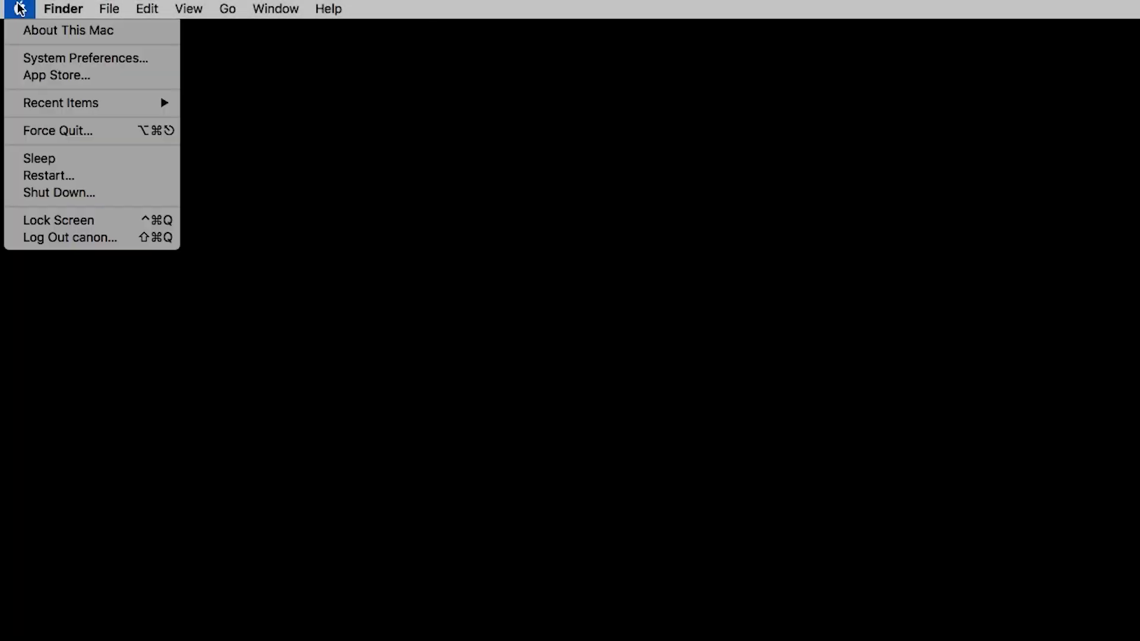
# Step: In Printers & Scanners, add the discovered Canon MF260 using the Canon MF260 Series driver
pyautogui.click(38, 58)
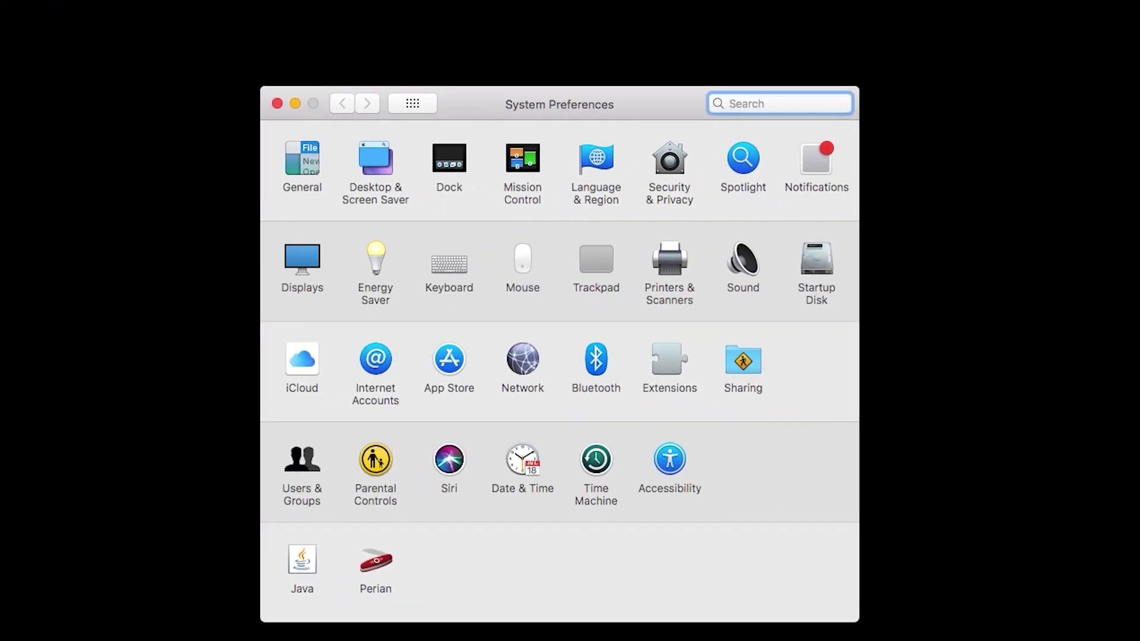
pyautogui.click(670, 264)
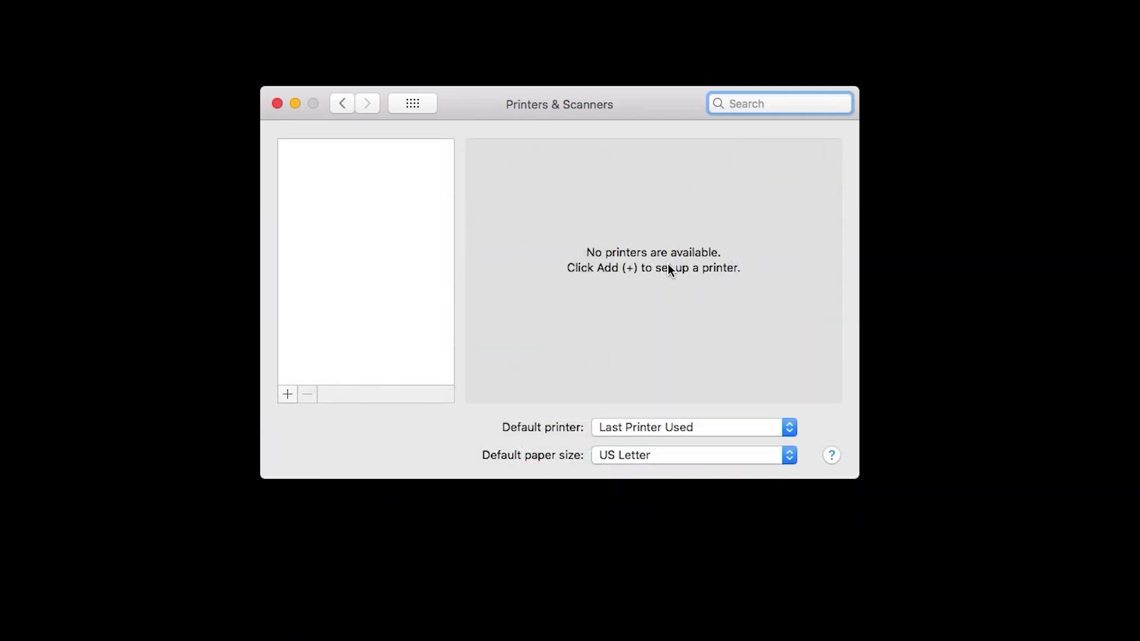
pyautogui.click(287, 394)
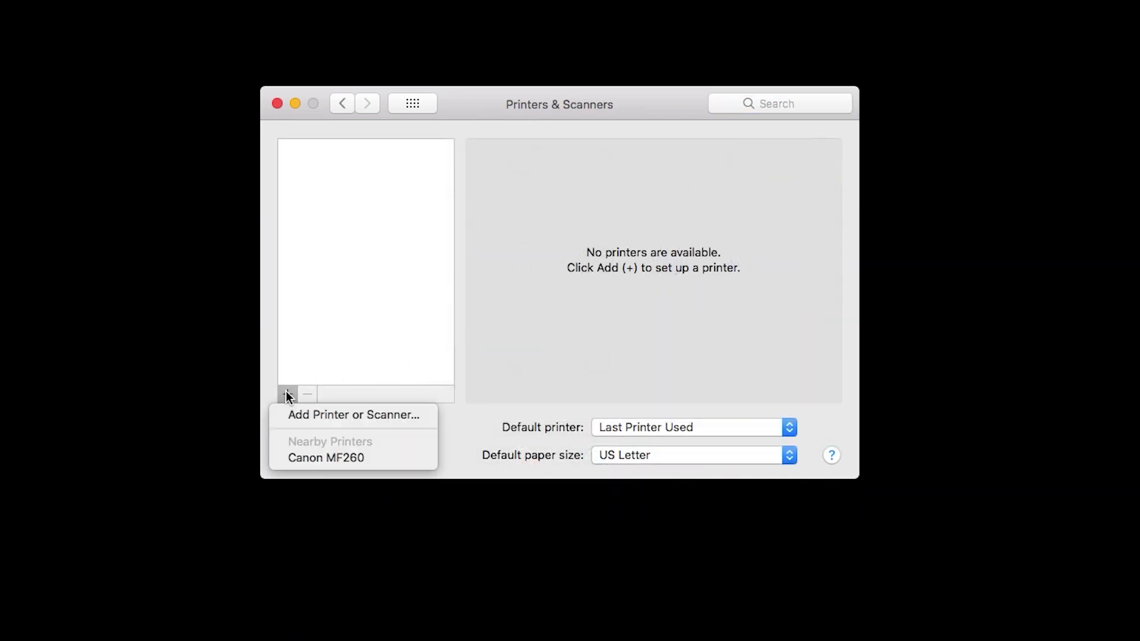
pyautogui.click(348, 416)
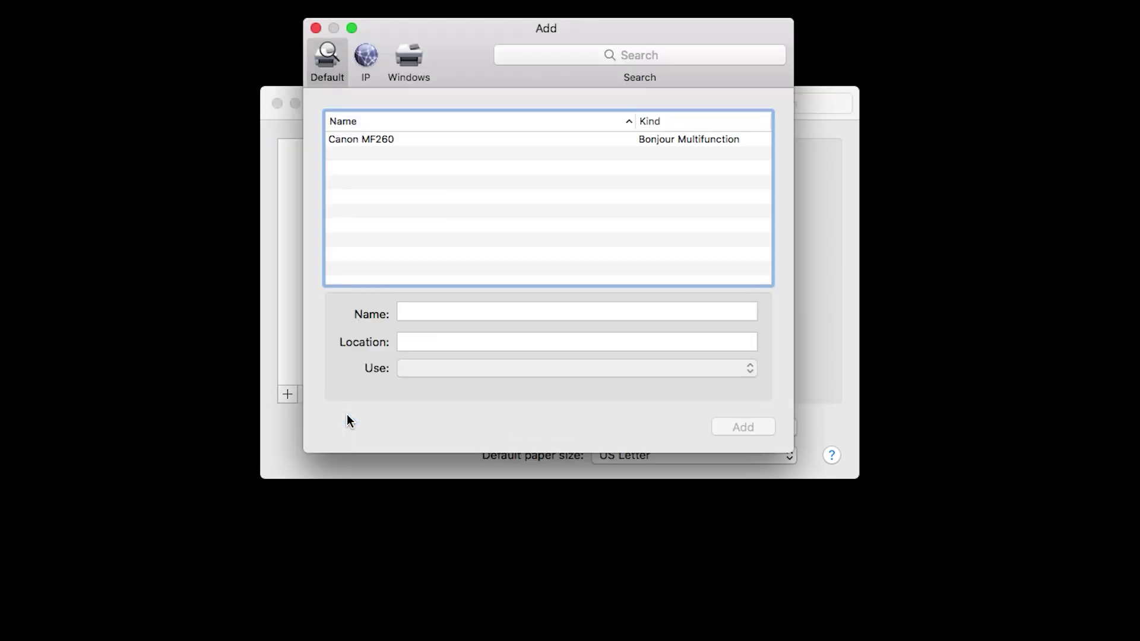
pyautogui.click(379, 140)
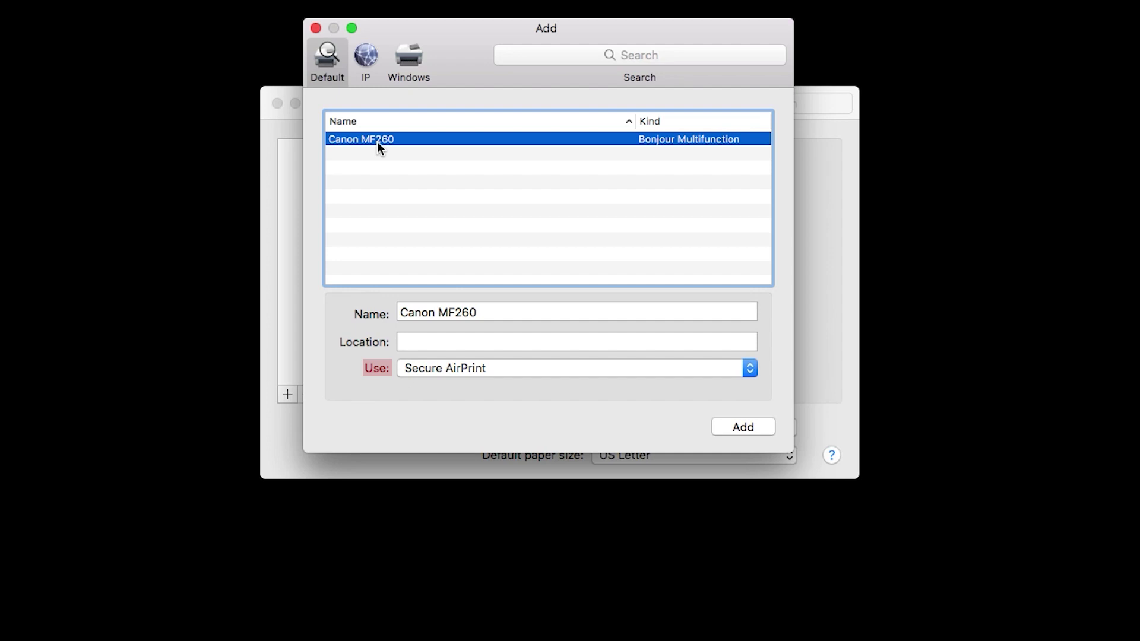
pyautogui.click(562, 367)
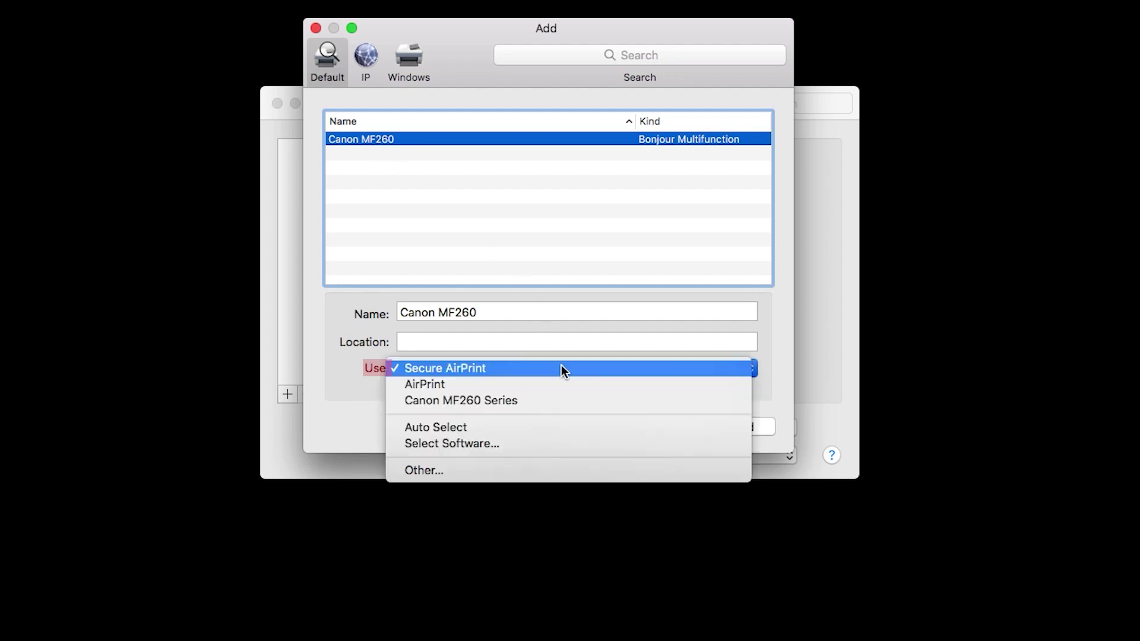
pyautogui.click(562, 399)
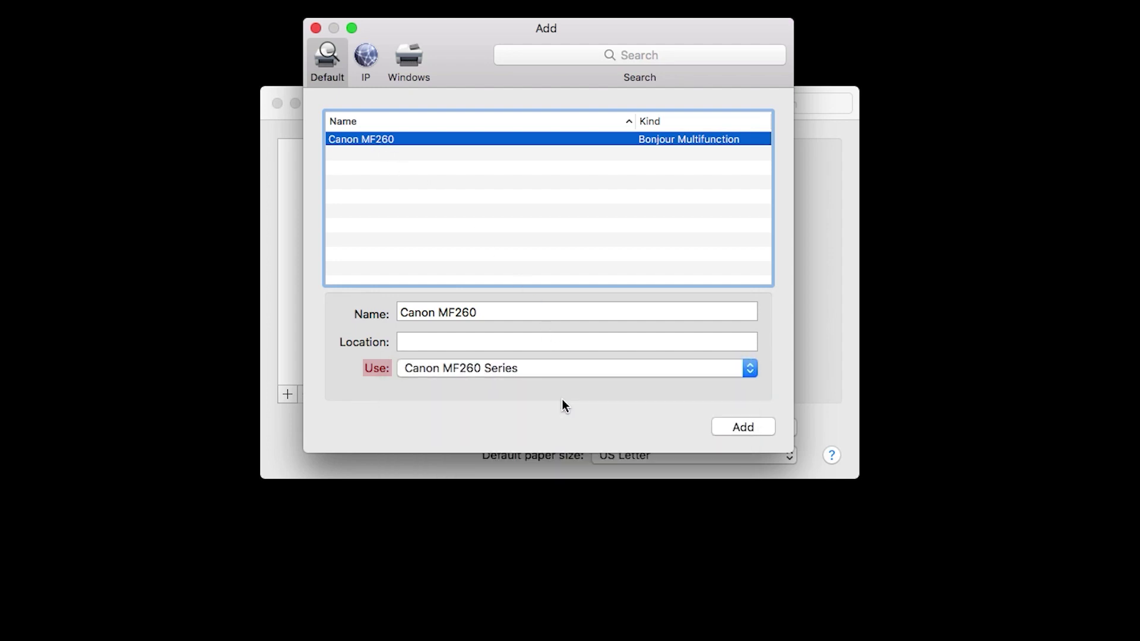
pyautogui.click(743, 426)
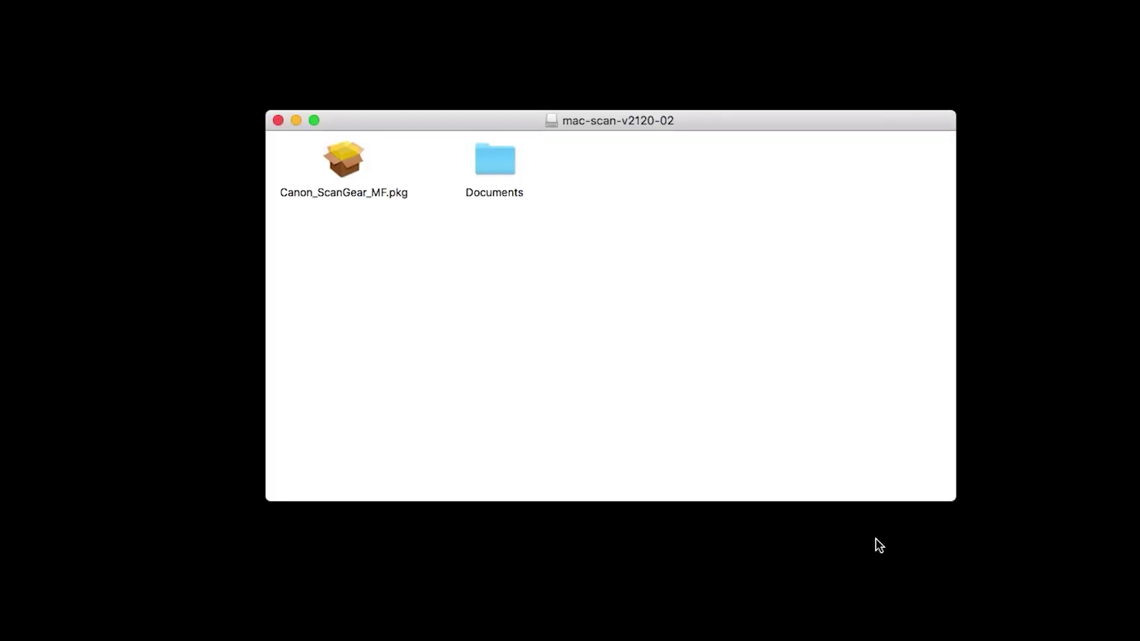
# Step: Launch Canon_ScanGear_MF.pkg and minimize the mac-scan-v2120-02 window
pyautogui.doubleClick(355, 160)
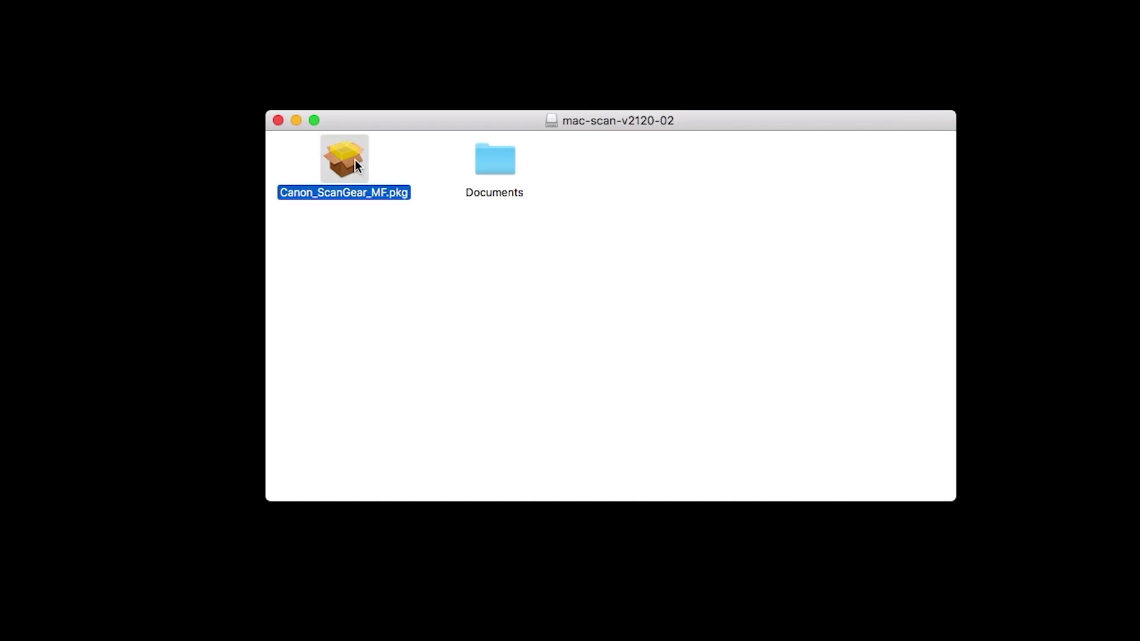
pyautogui.click(297, 120)
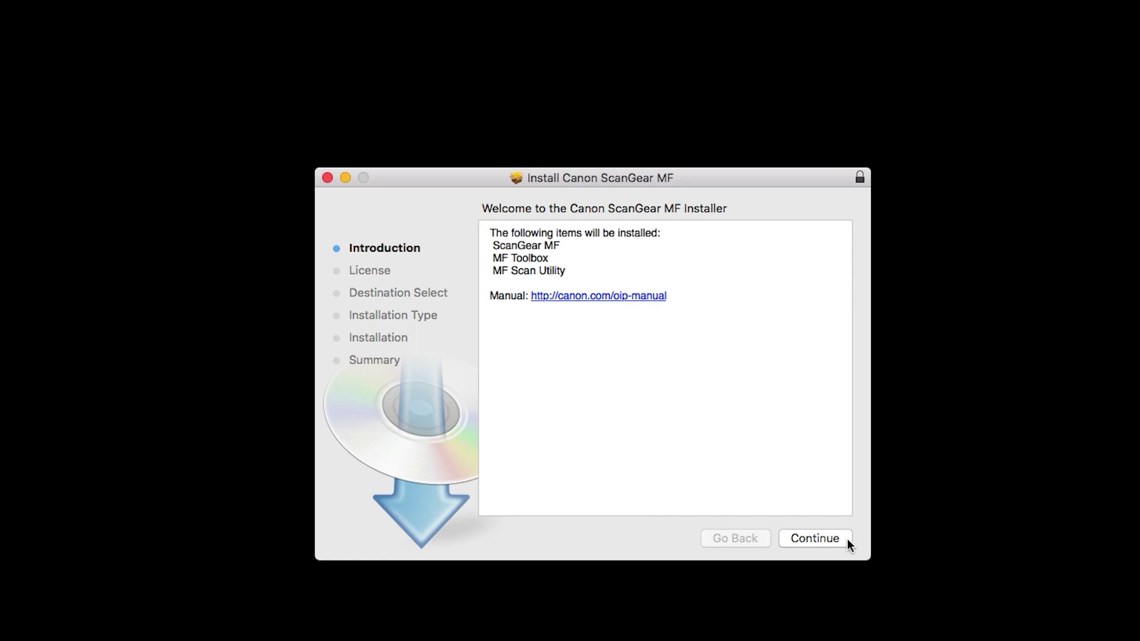
# Step: Move past the ScanGear MF introduction and agree to the software licence
pyautogui.click(824, 537)
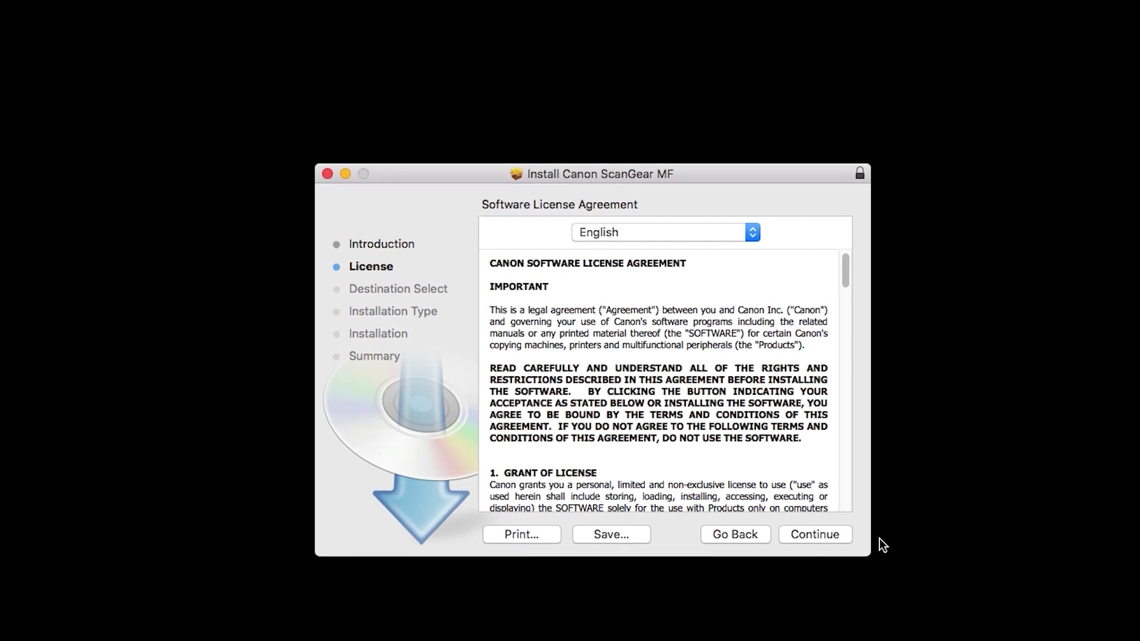
pyautogui.click(844, 539)
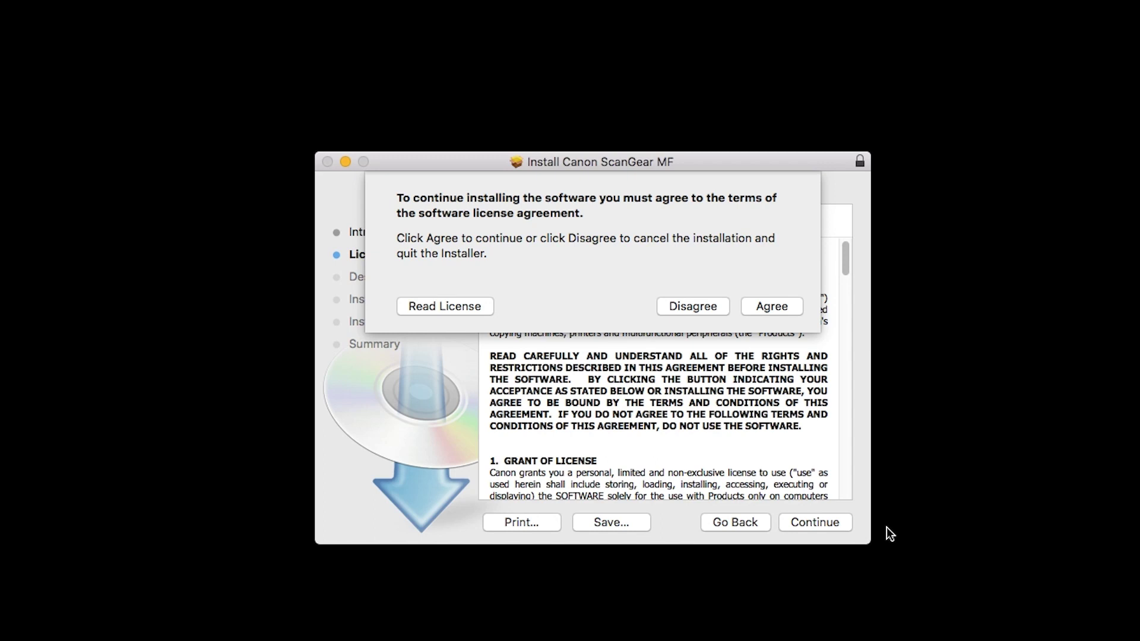
pyautogui.click(771, 305)
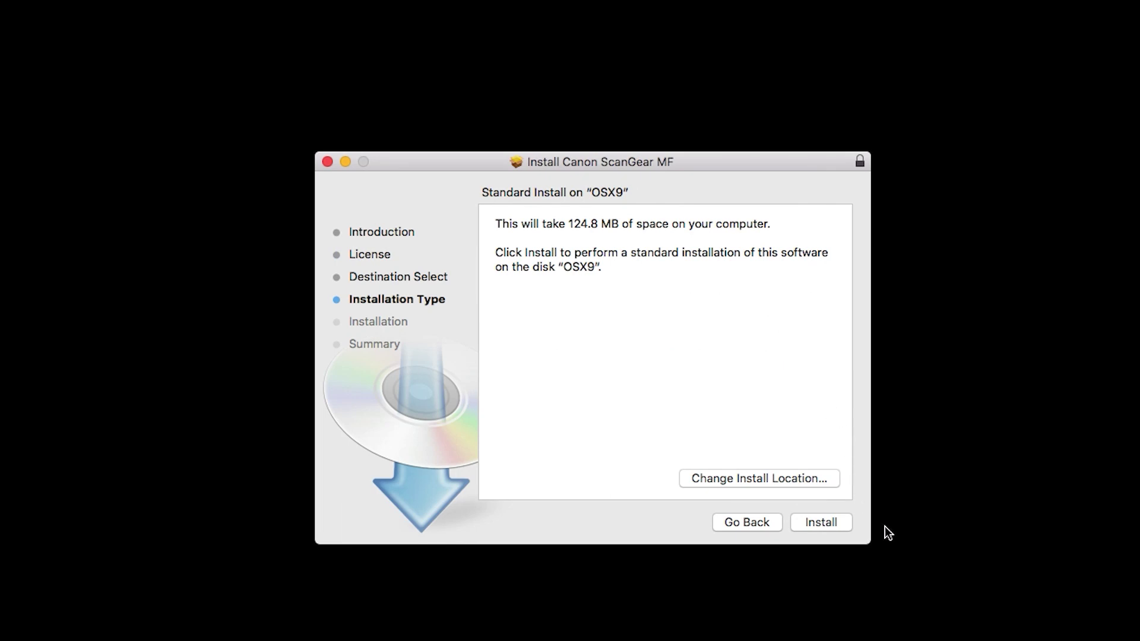
# Step: Run the standard ScanGear MF install on OSX9, authorising with the administrator password, then close the installer
pyautogui.click(828, 527)
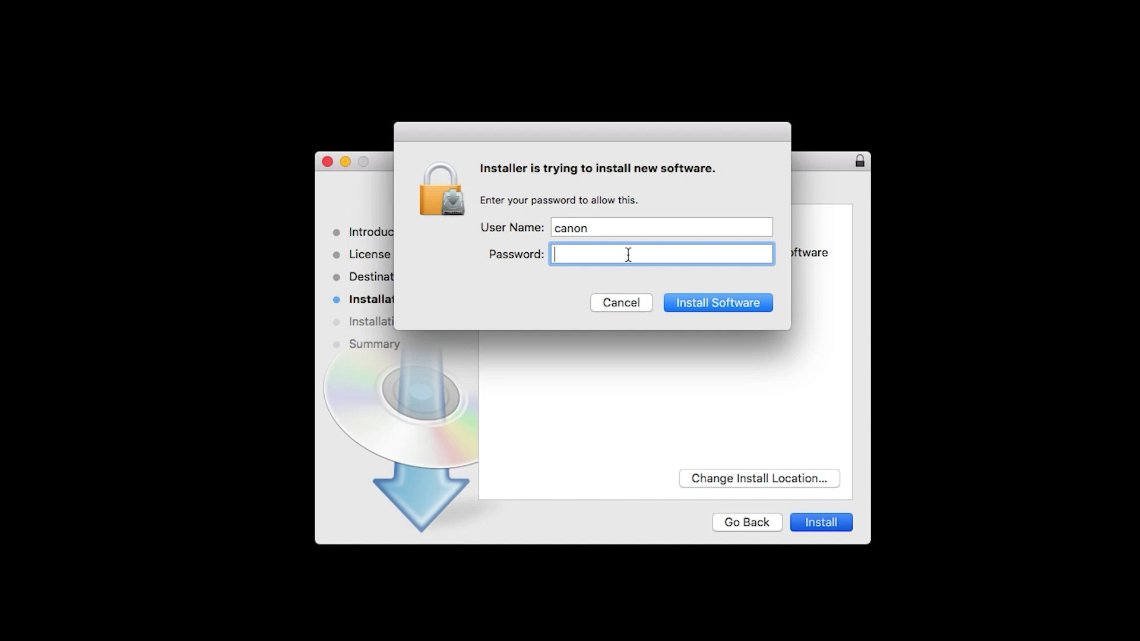
pyautogui.write('***********')
pyautogui.click(713, 305)
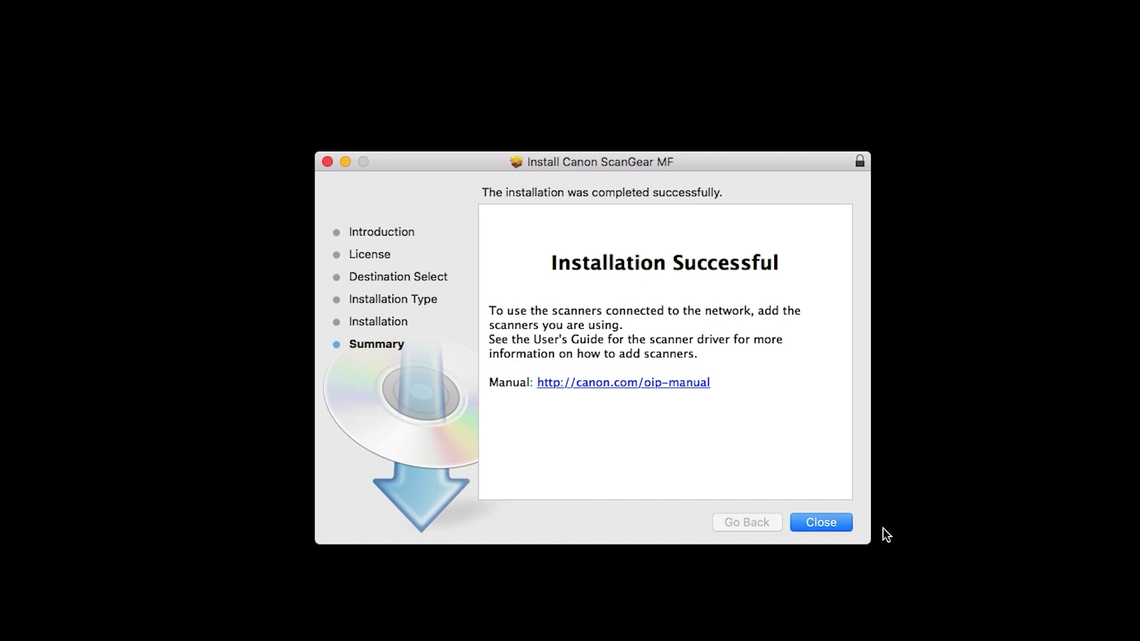
pyautogui.click(821, 523)
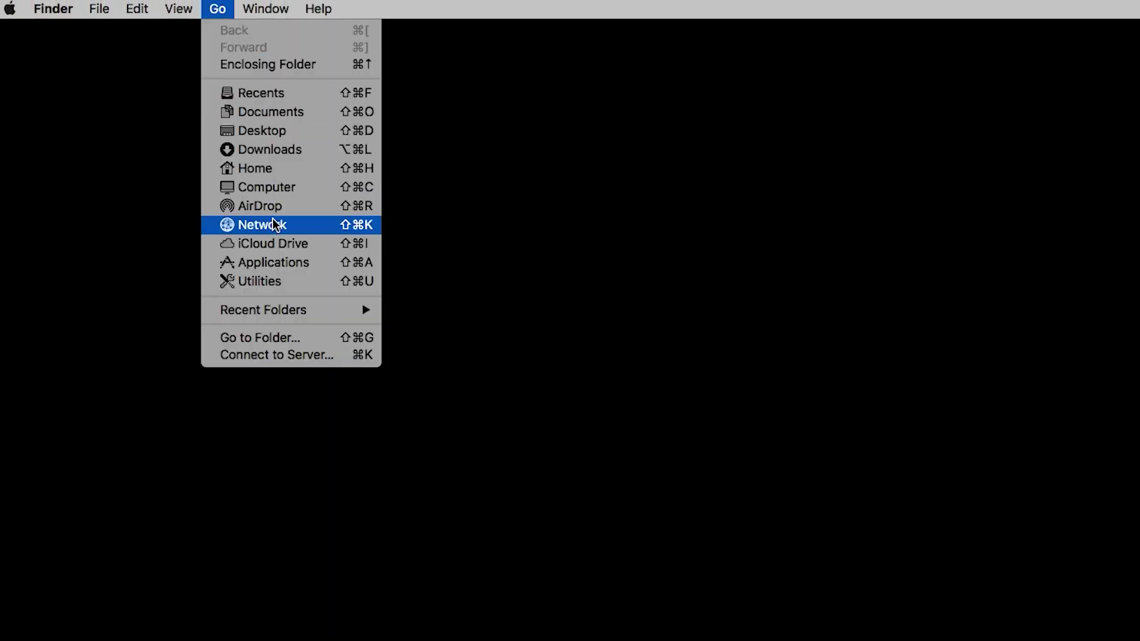
# Step: Launch Canon MF Scan Utility from Applications > Canon MF Utilities
pyautogui.click(284, 265)
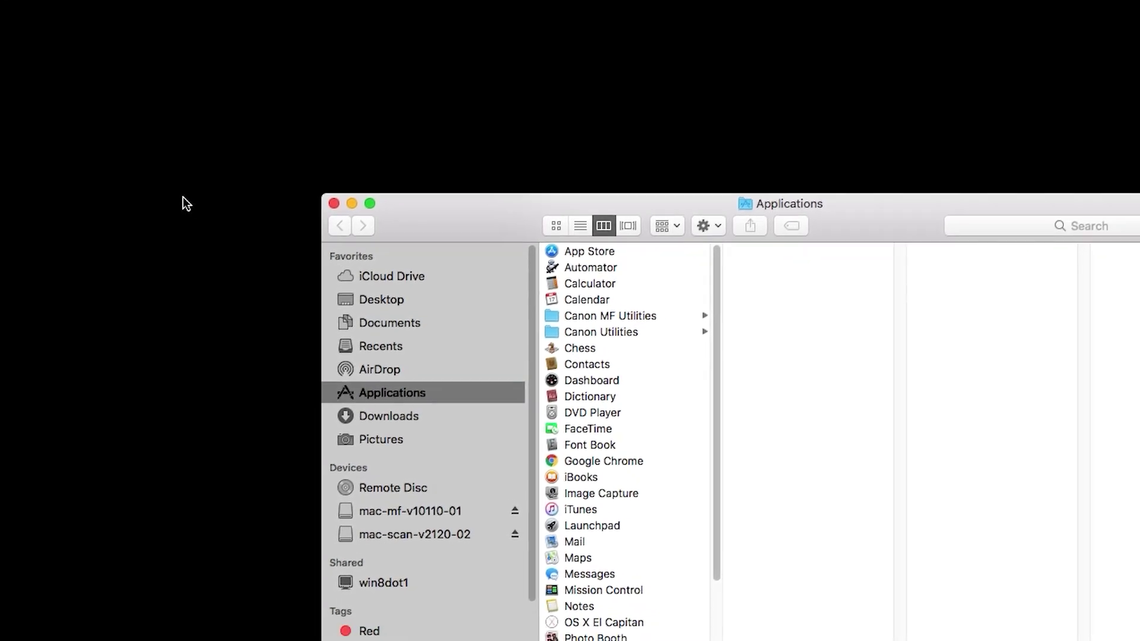
pyautogui.click(483, 241)
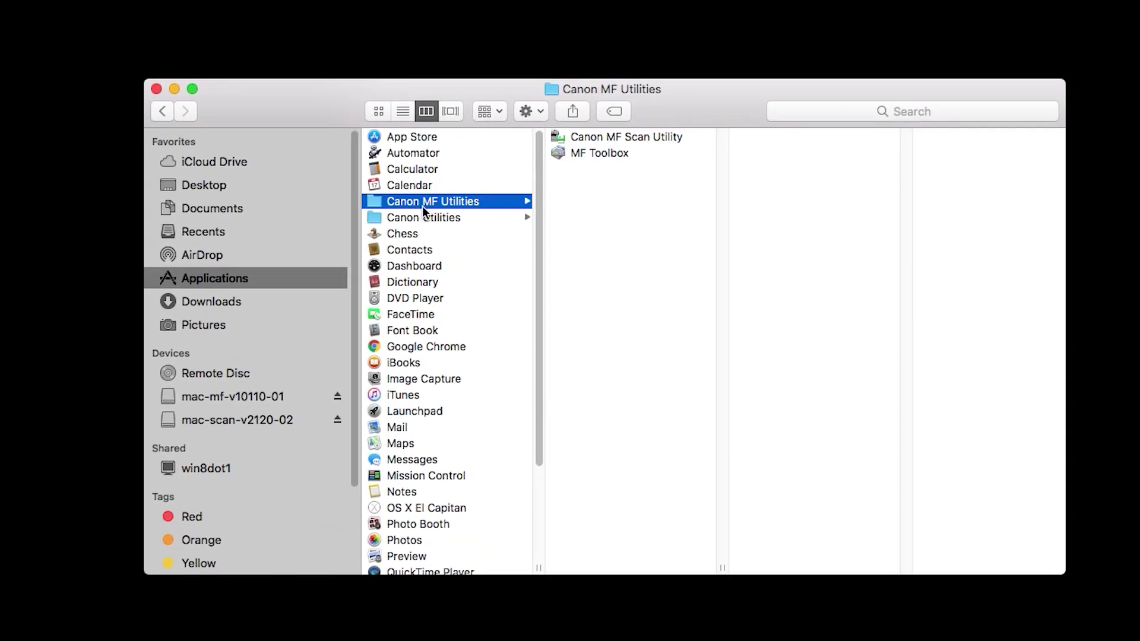
pyautogui.doubleClick(631, 135)
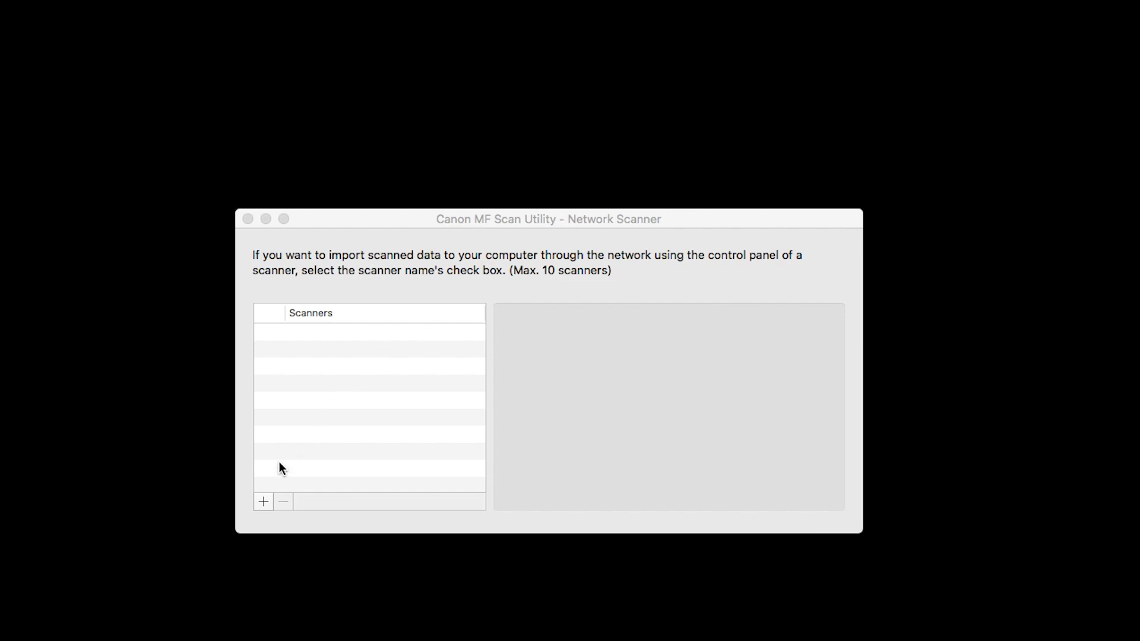
# Step: Add the Bonjour-discovered Canon MF260 to the Network Scanner list
pyautogui.click(263, 503)
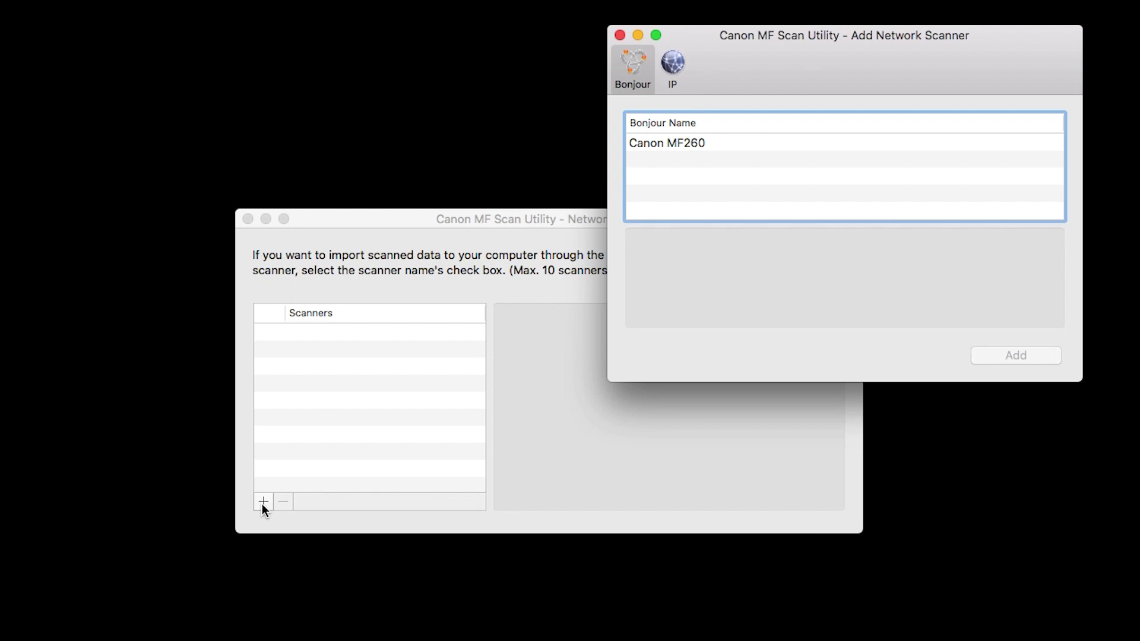
pyautogui.click(673, 141)
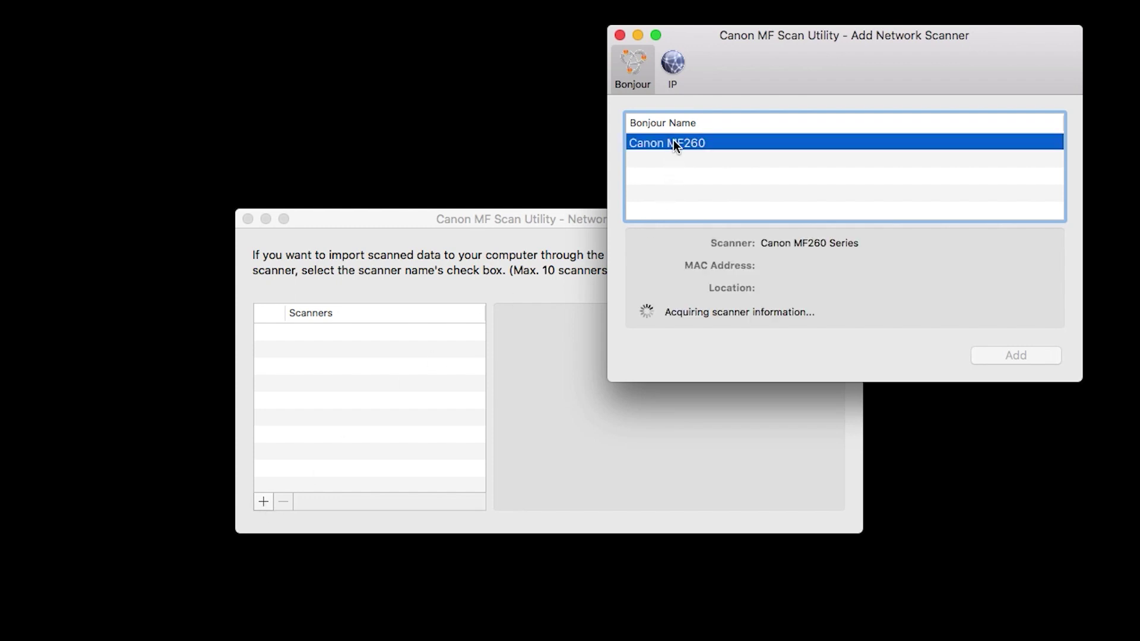
pyautogui.click(1013, 354)
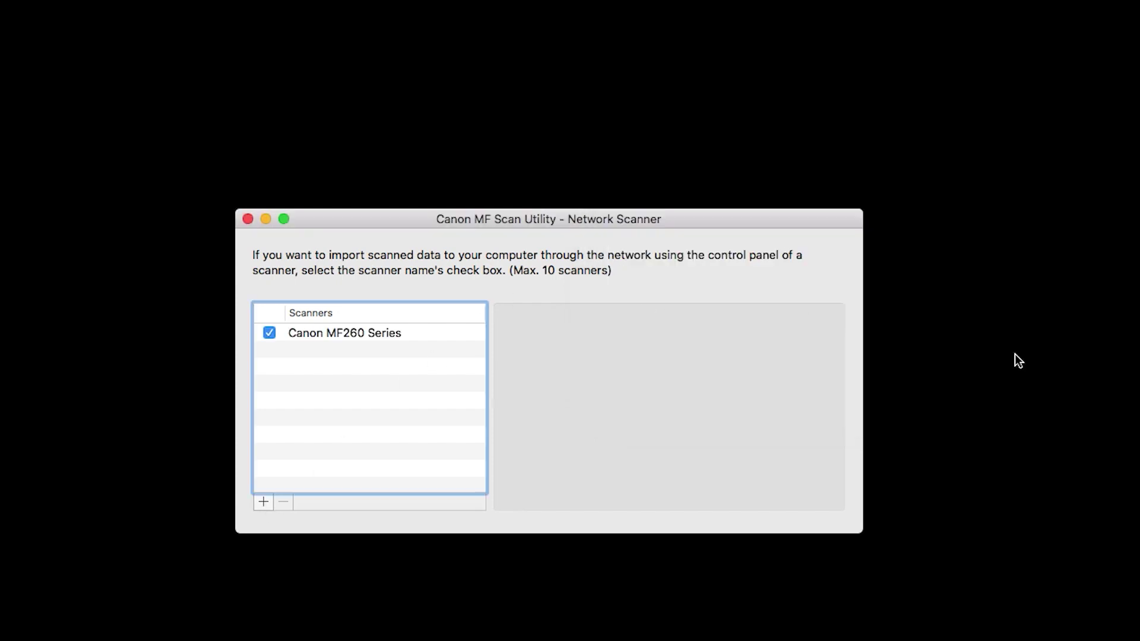